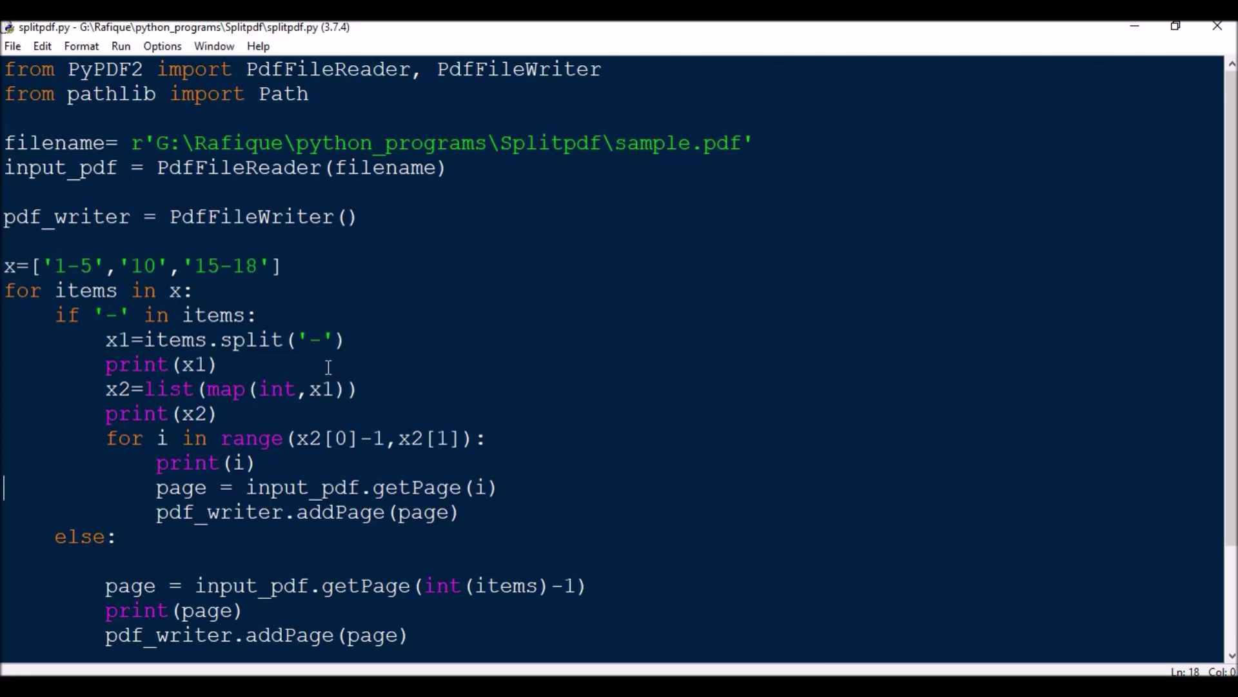
scroll(327, 367, down, 1)
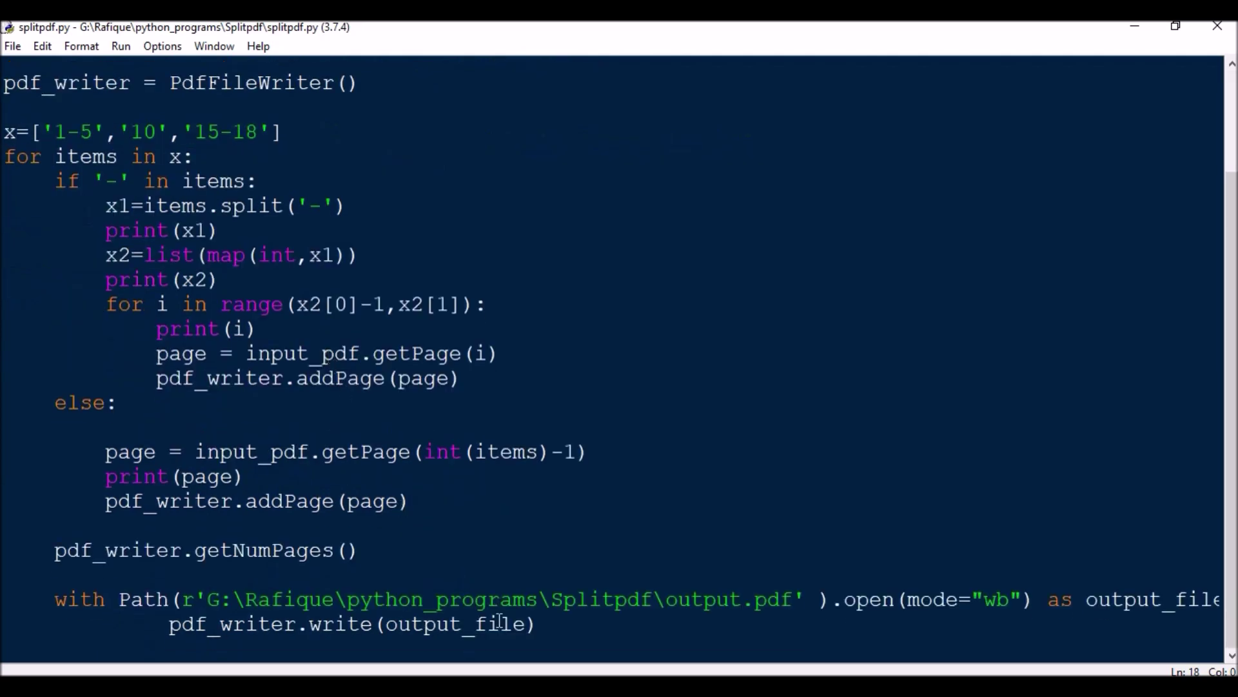
scroll(445, 550, up, 1)
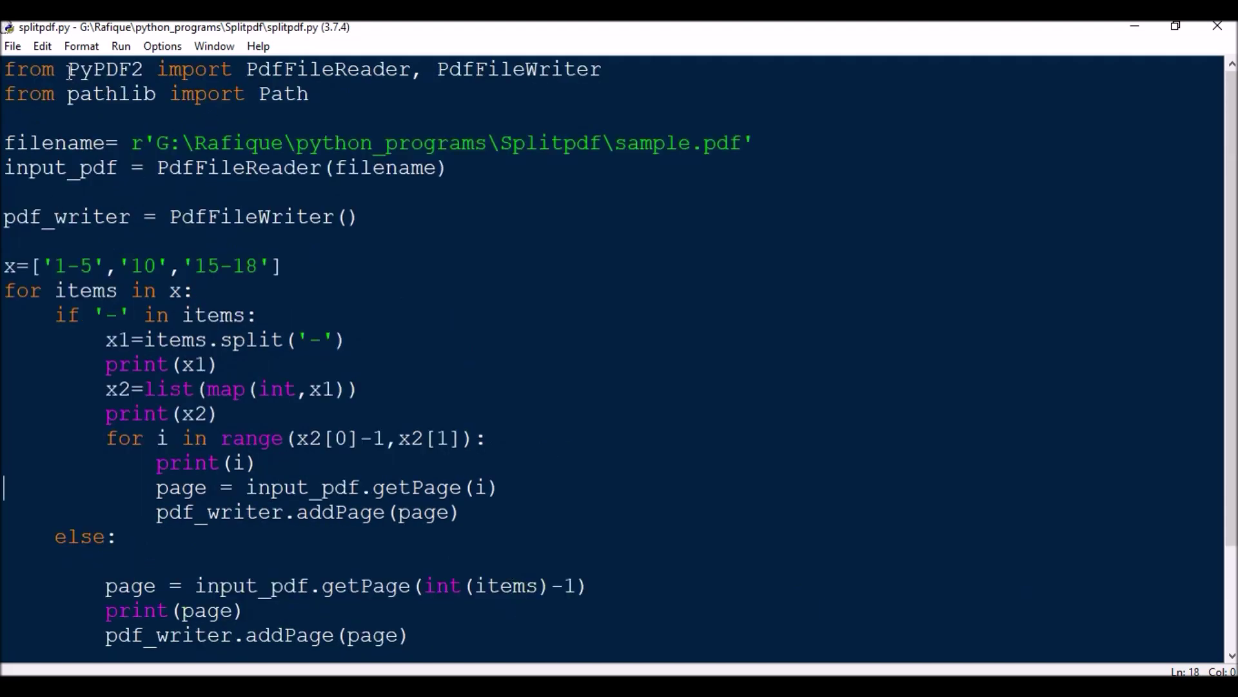
drag(68, 69, 146, 72)
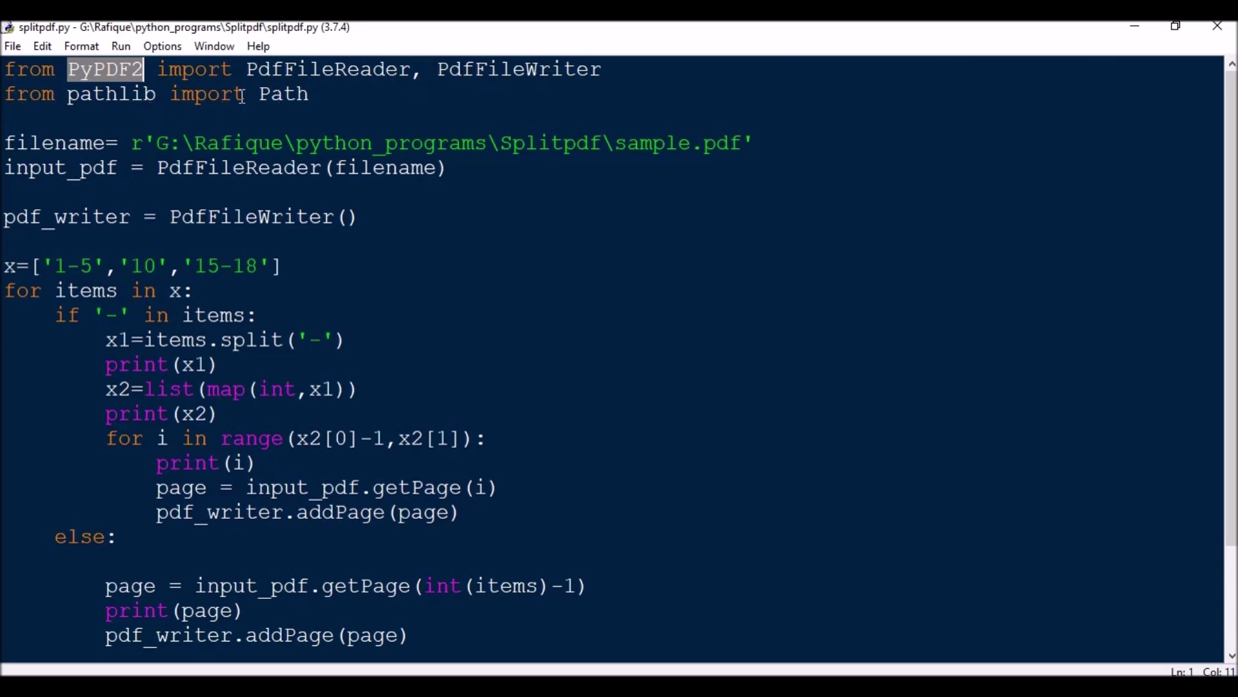
drag(259, 93, 310, 94)
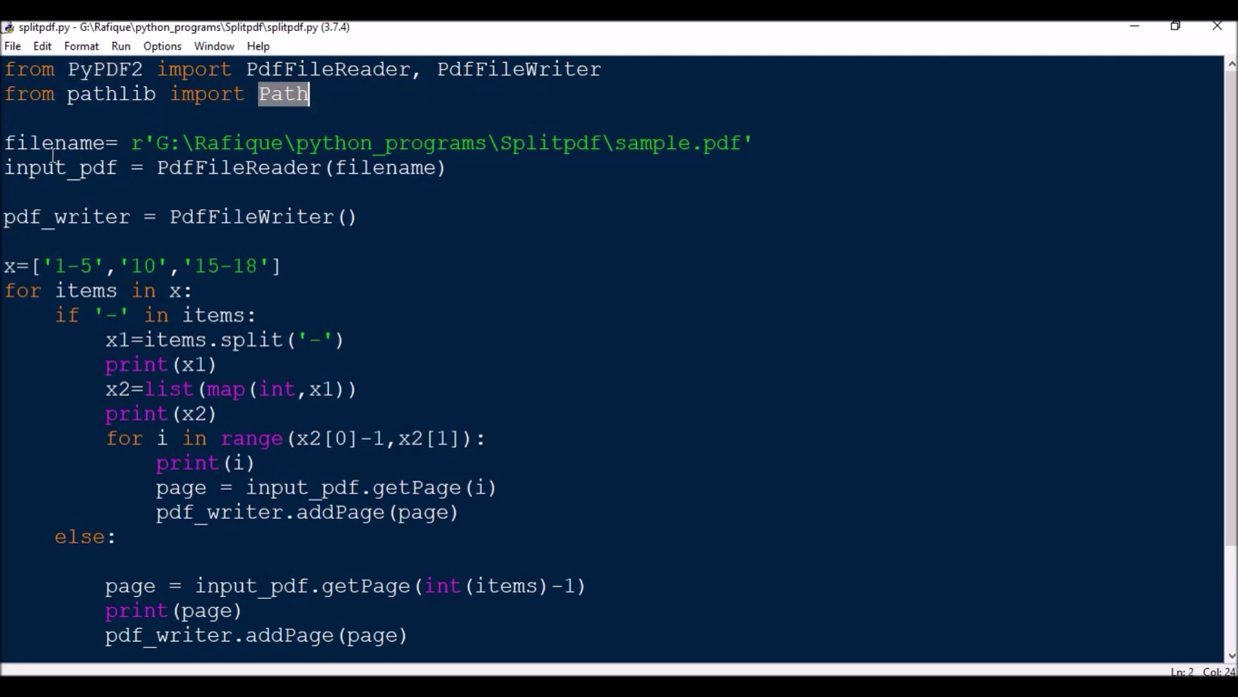
click(7, 146)
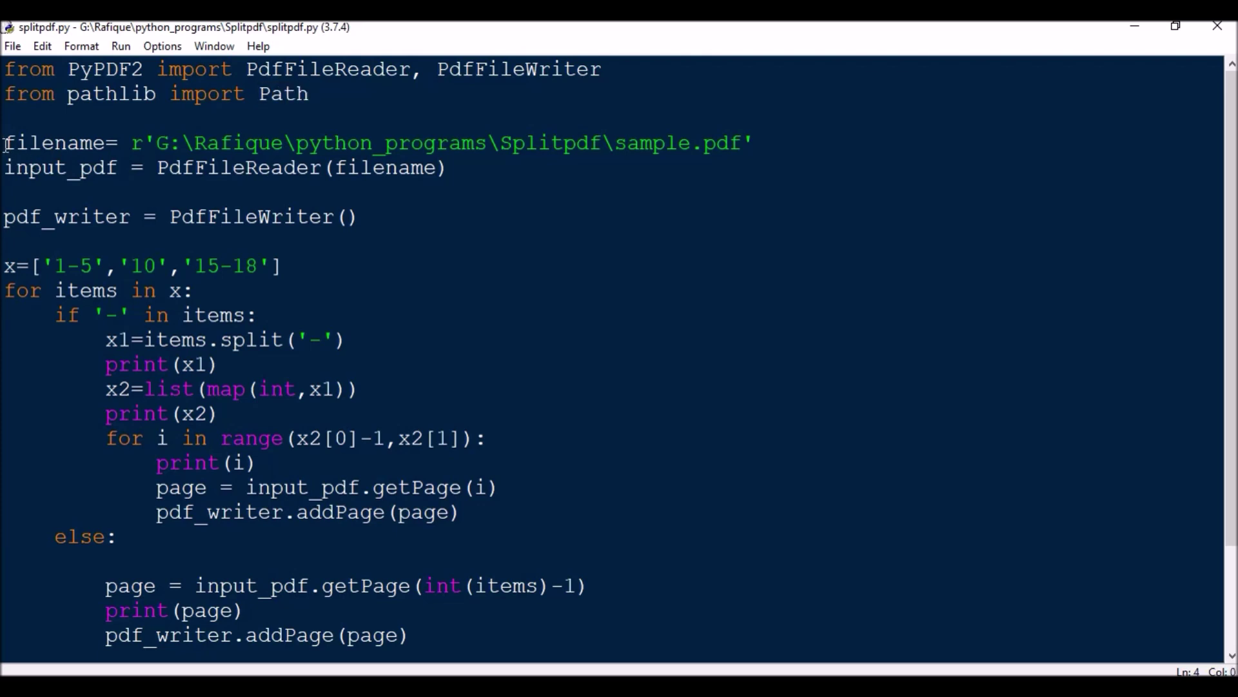
drag(6, 145, 746, 145)
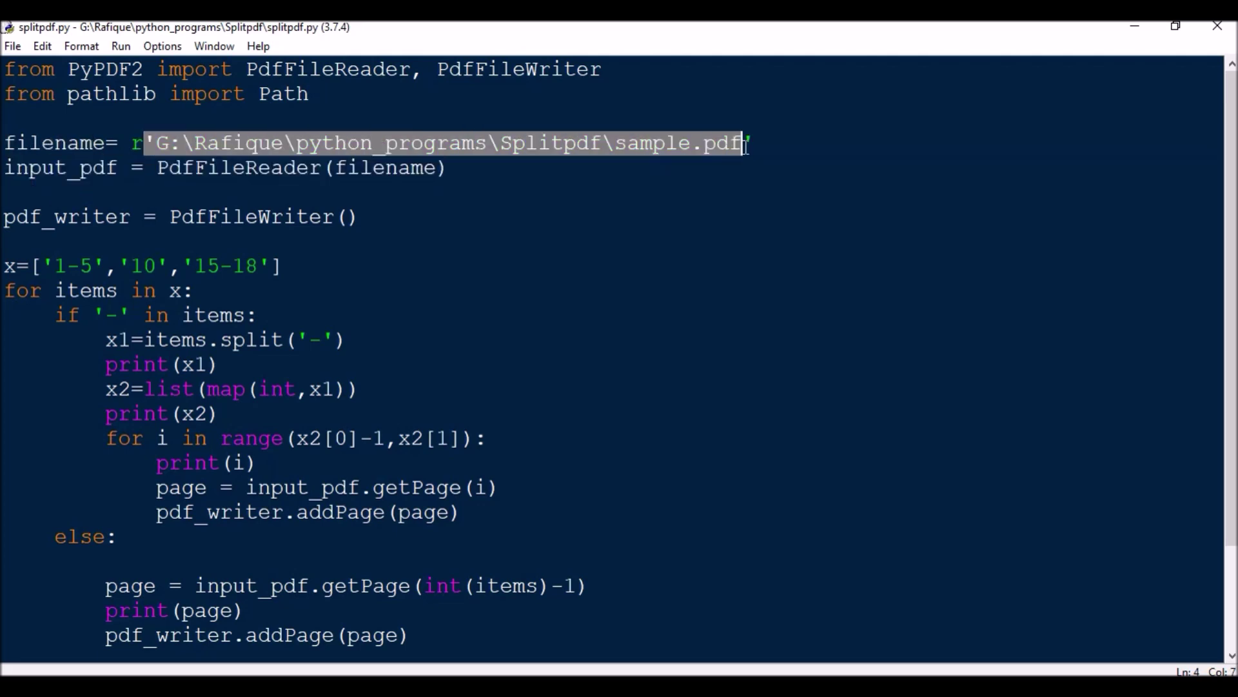
drag(746, 146, 746, 145)
key(alt+Tab)
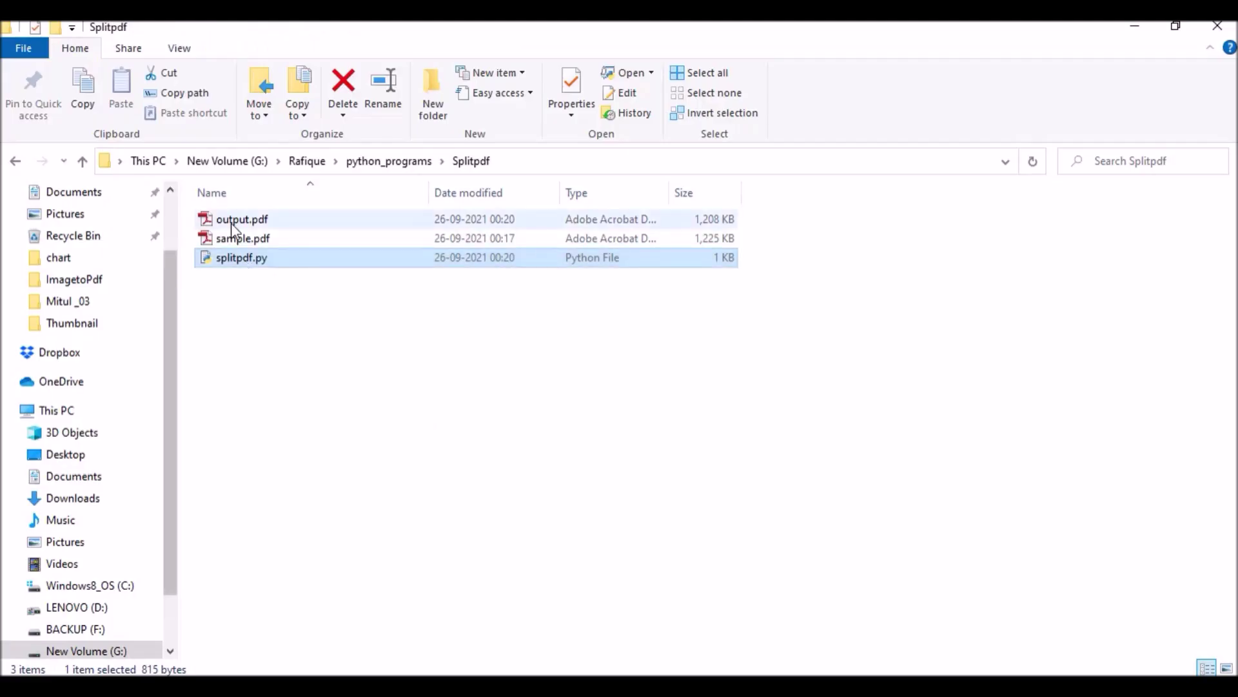
Delete output.pdf, view sample.pdf maximized in Adobe Reader, and switch back to splitpdf.py
click(243, 225)
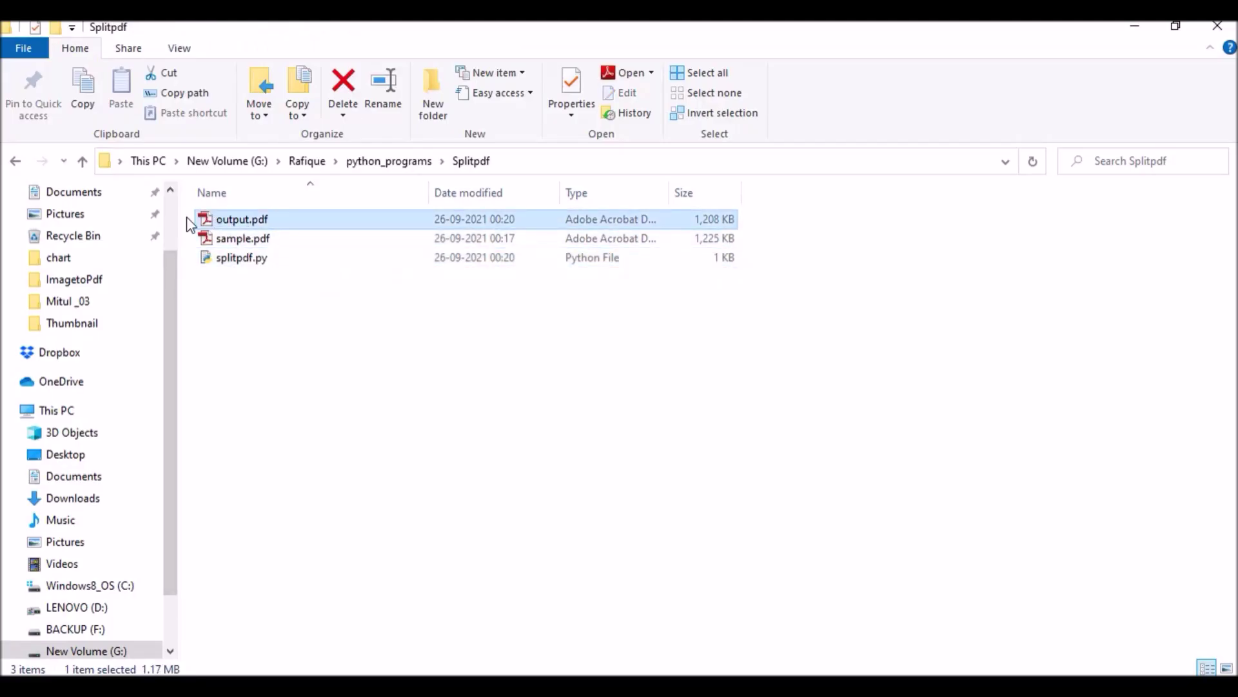
key(Delete)
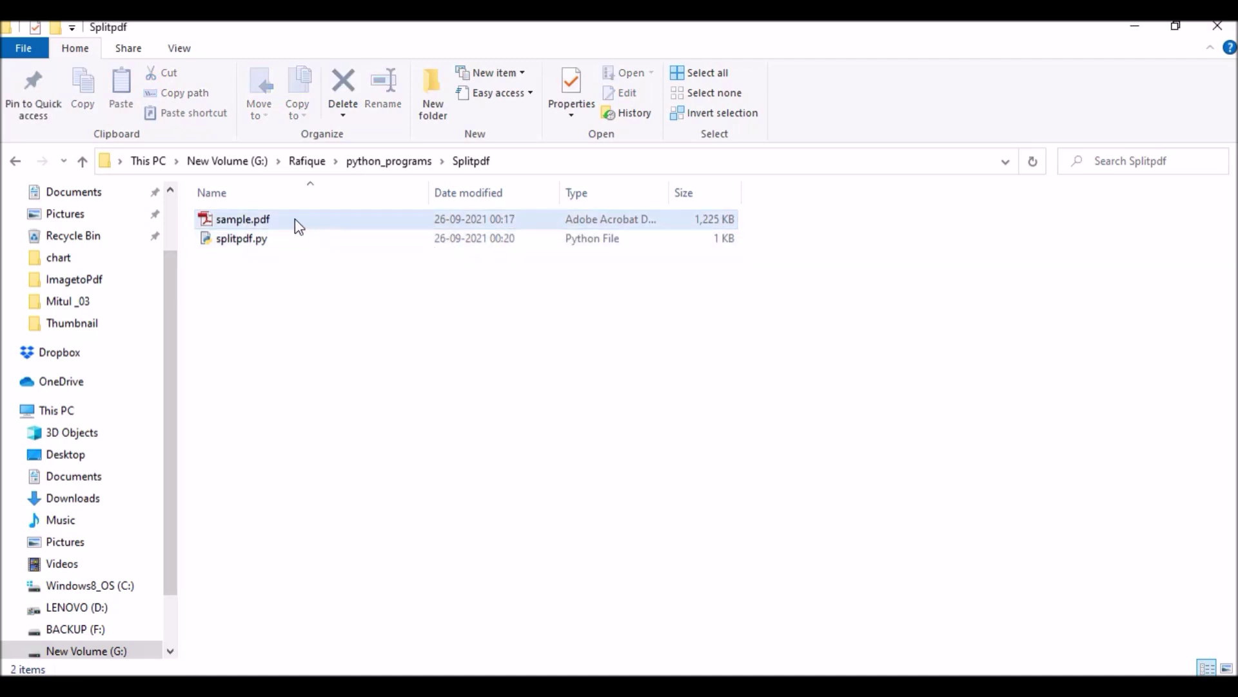
click(296, 220)
right_click(295, 218)
click(451, 111)
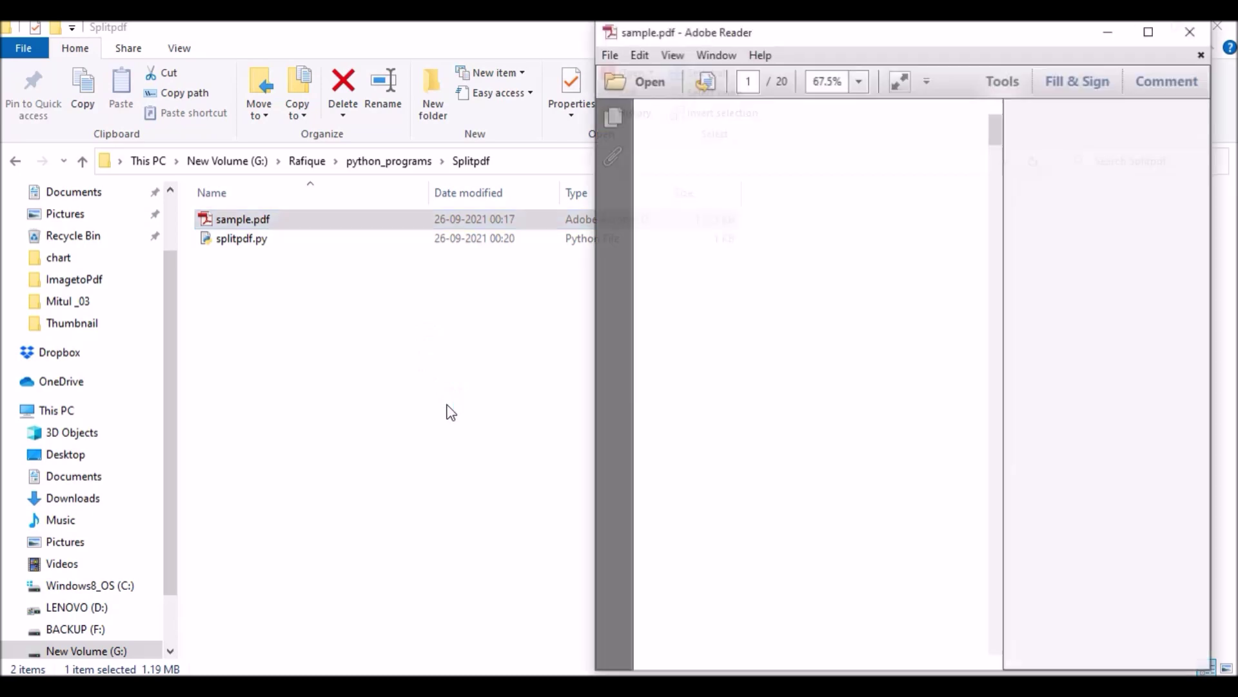
click(1148, 33)
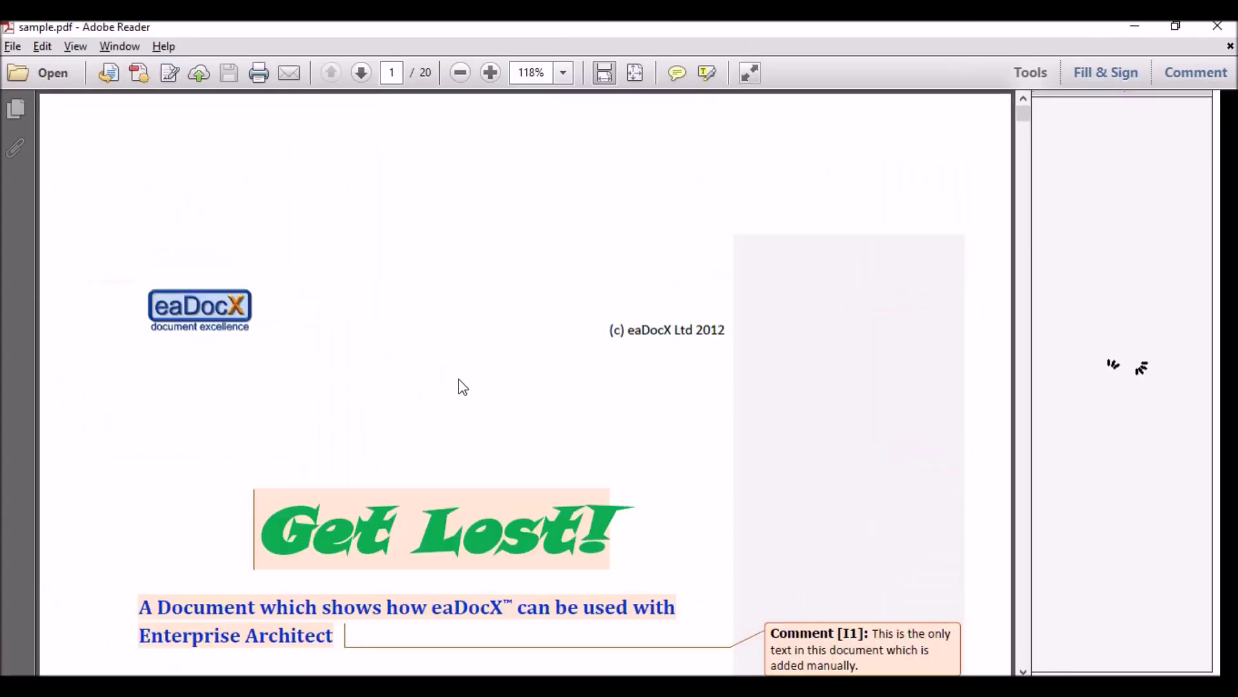
key(alt+Tab)
key(Tab)
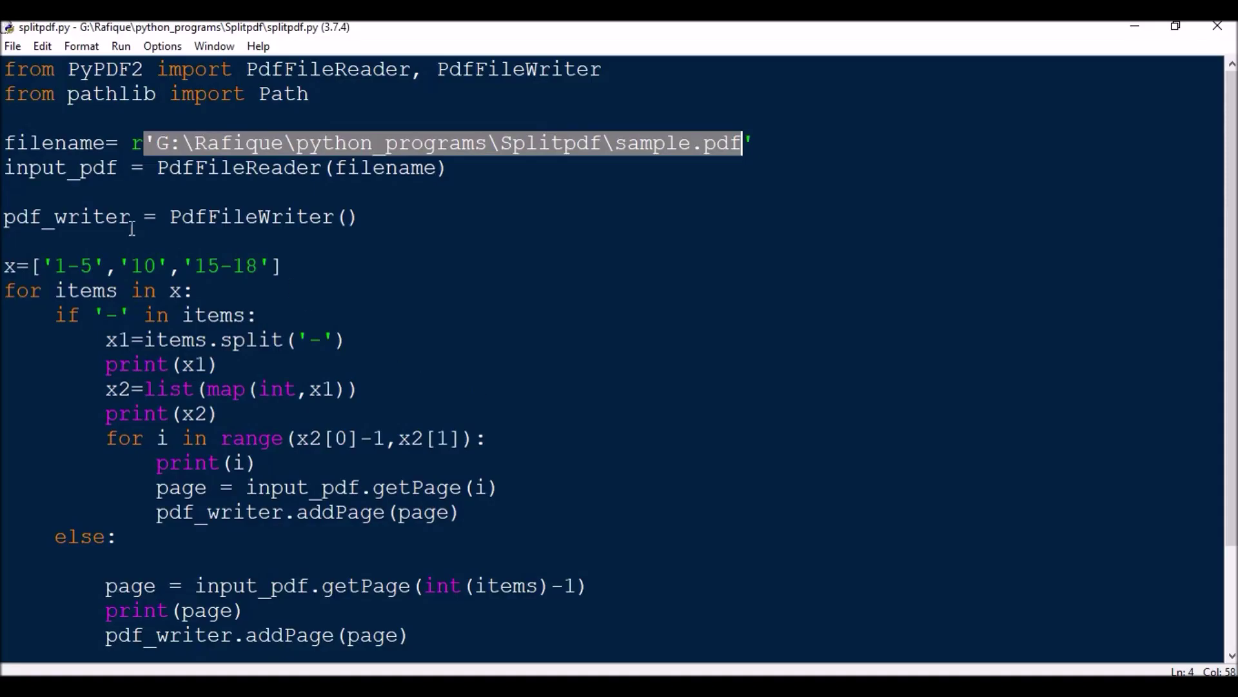
drag(5, 168, 170, 168)
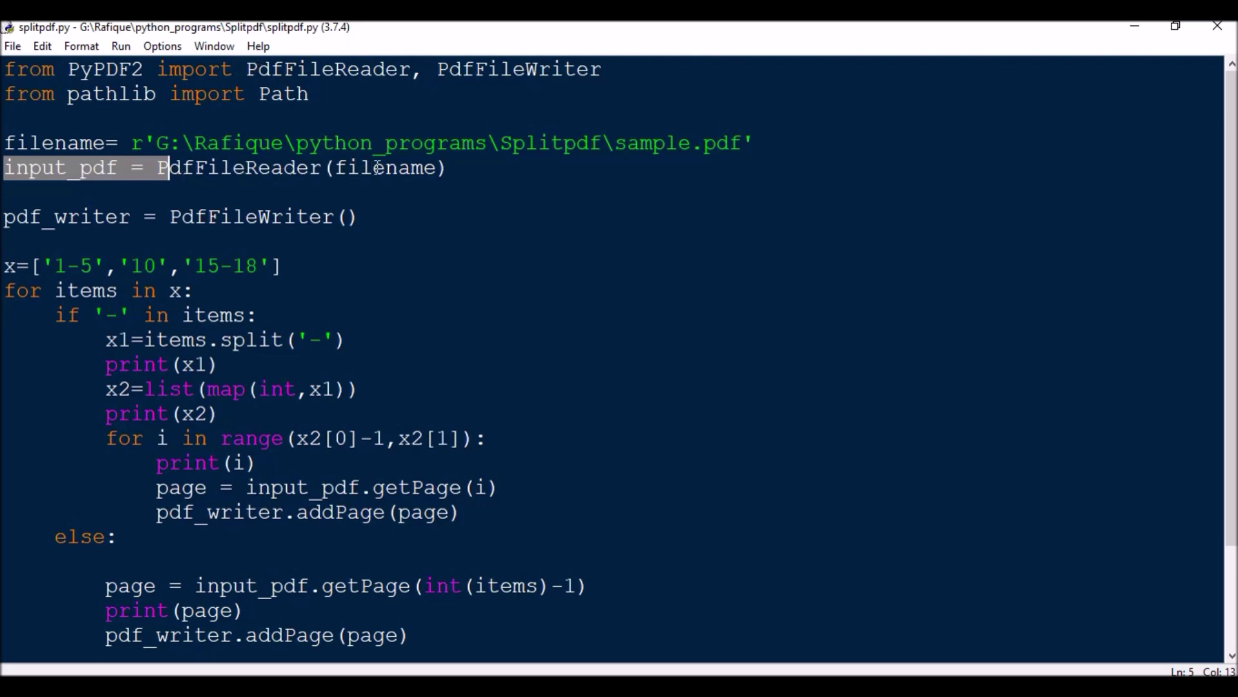
scroll(76, 173, down, 2)
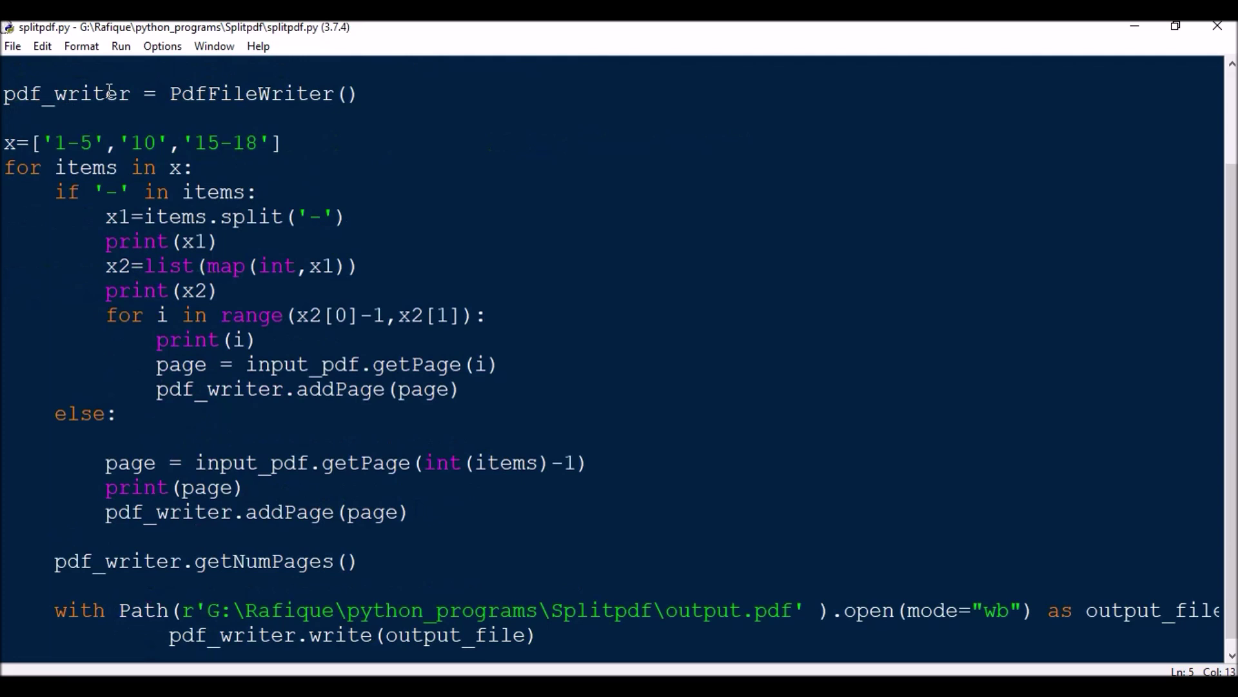
scroll(110, 90, up, 2)
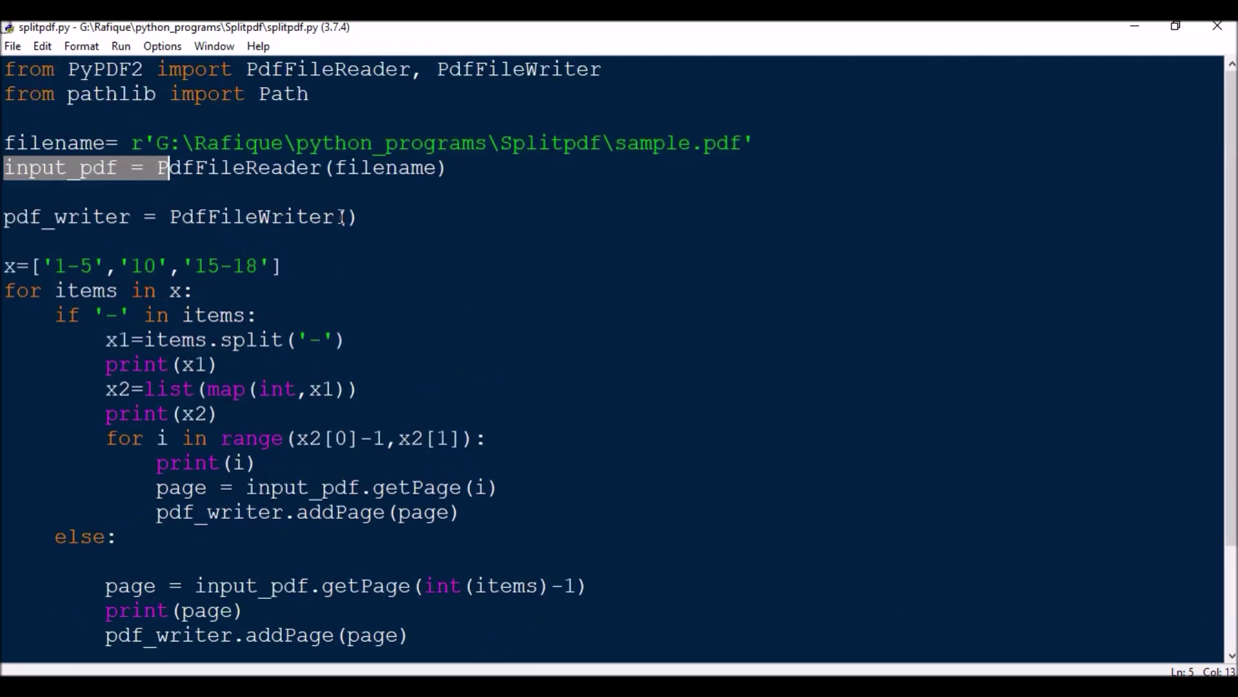
drag(3, 222, 134, 223)
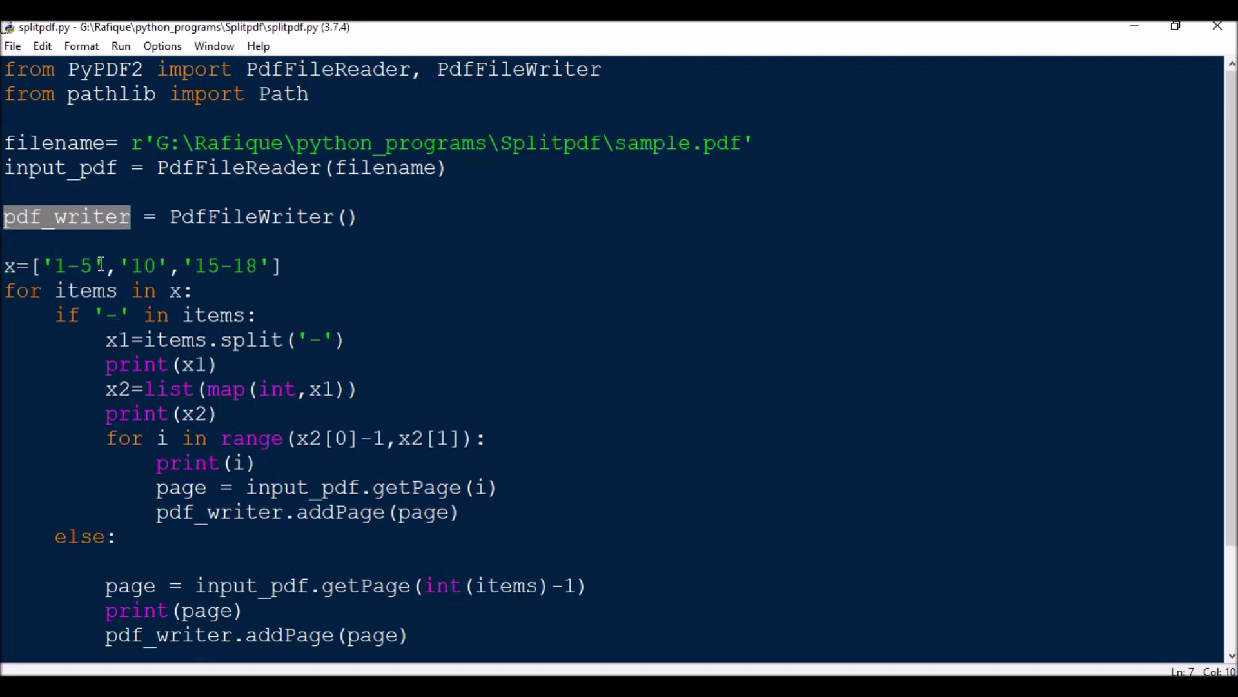
drag(94, 265, 54, 265)
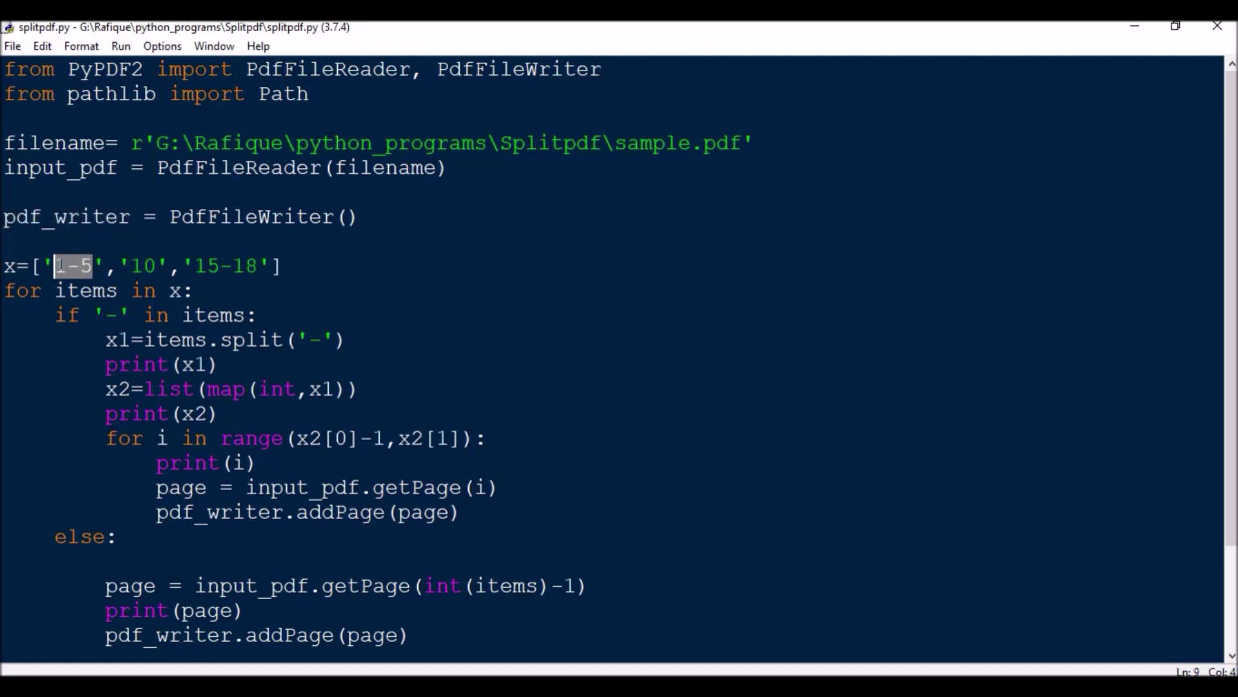
Check the script's page ranges against sample.pdf and select the page box to reach page 10
click(150, 267)
key(alt+Tab)
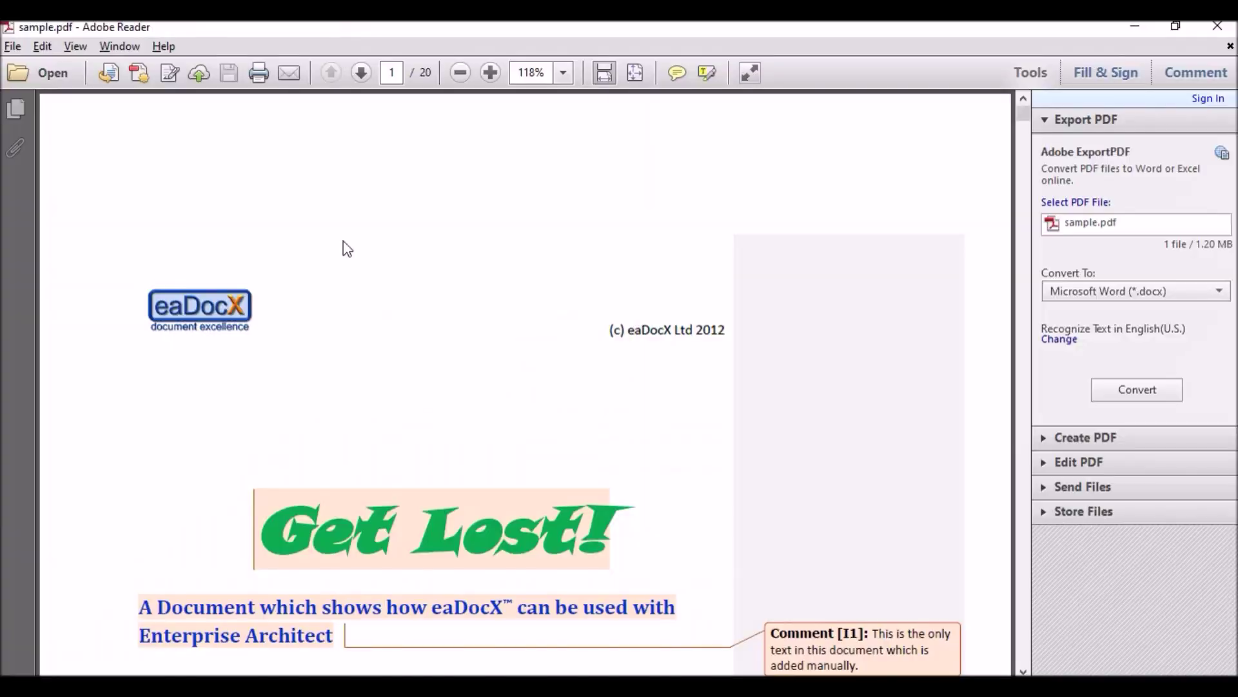
scroll(342, 248, down, 1)
scroll(343, 249, down, 1)
scroll(343, 249, down, 6)
scroll(343, 249, down, 7)
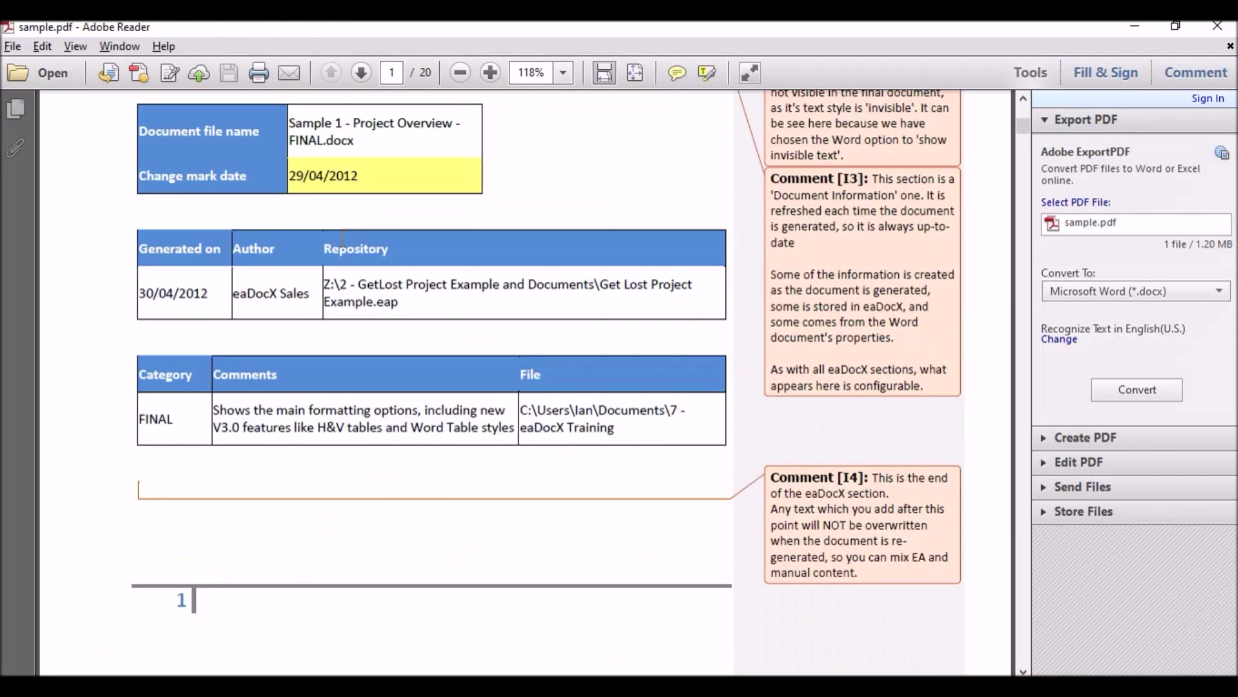
scroll(342, 249, down, 7)
scroll(344, 247, down, 6)
scroll(349, 246, down, 9)
scroll(353, 249, down, 9)
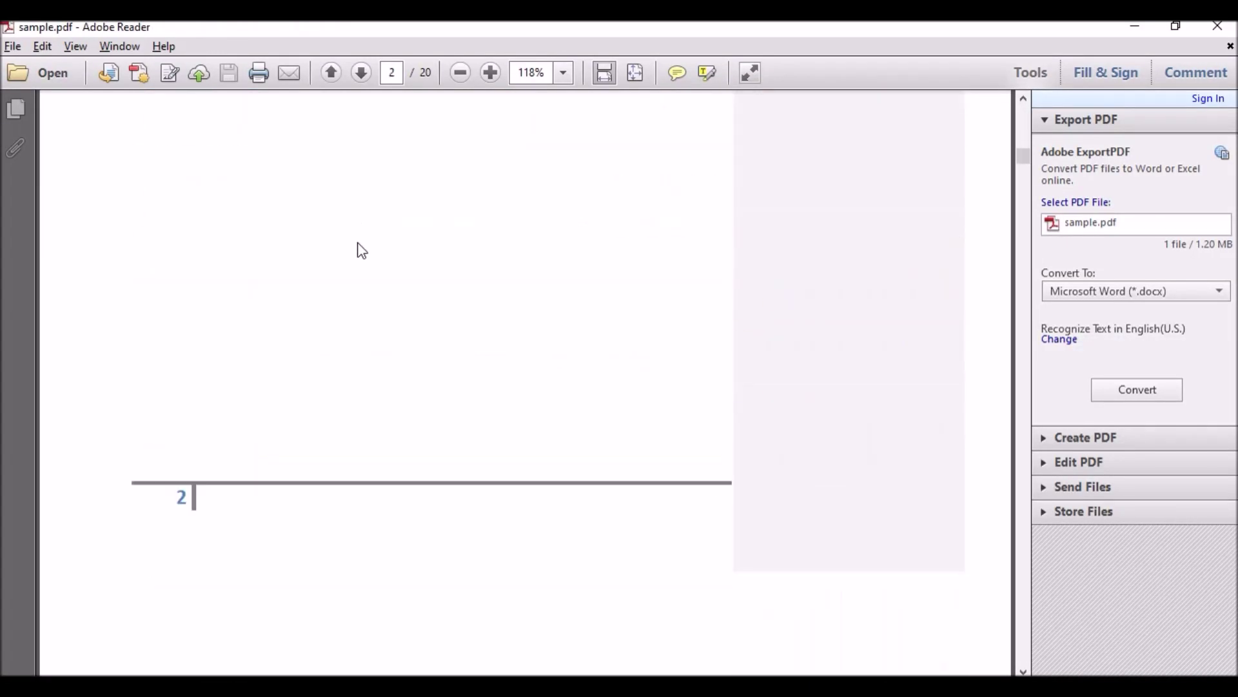
scroll(358, 250, down, 13)
scroll(358, 249, down, 14)
scroll(358, 250, down, 9)
scroll(361, 249, down, 14)
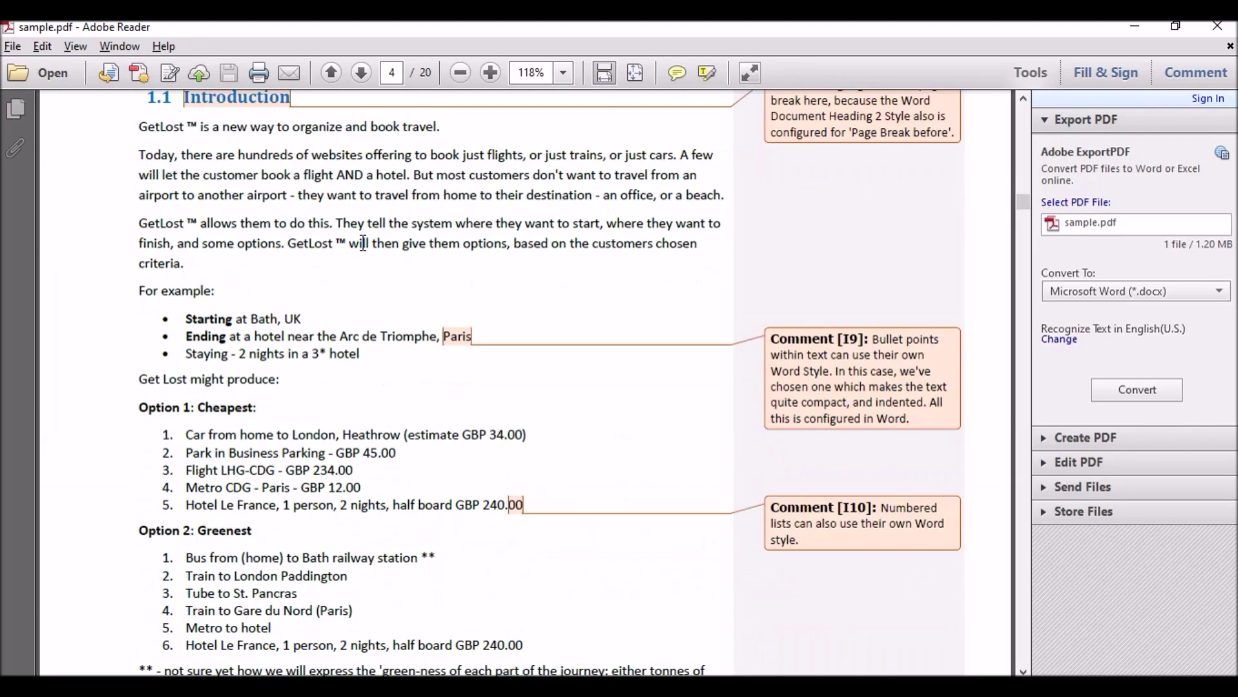
scroll(363, 248, down, 13)
scroll(366, 247, down, 8)
scroll(367, 249, down, 12)
scroll(368, 249, down, 12)
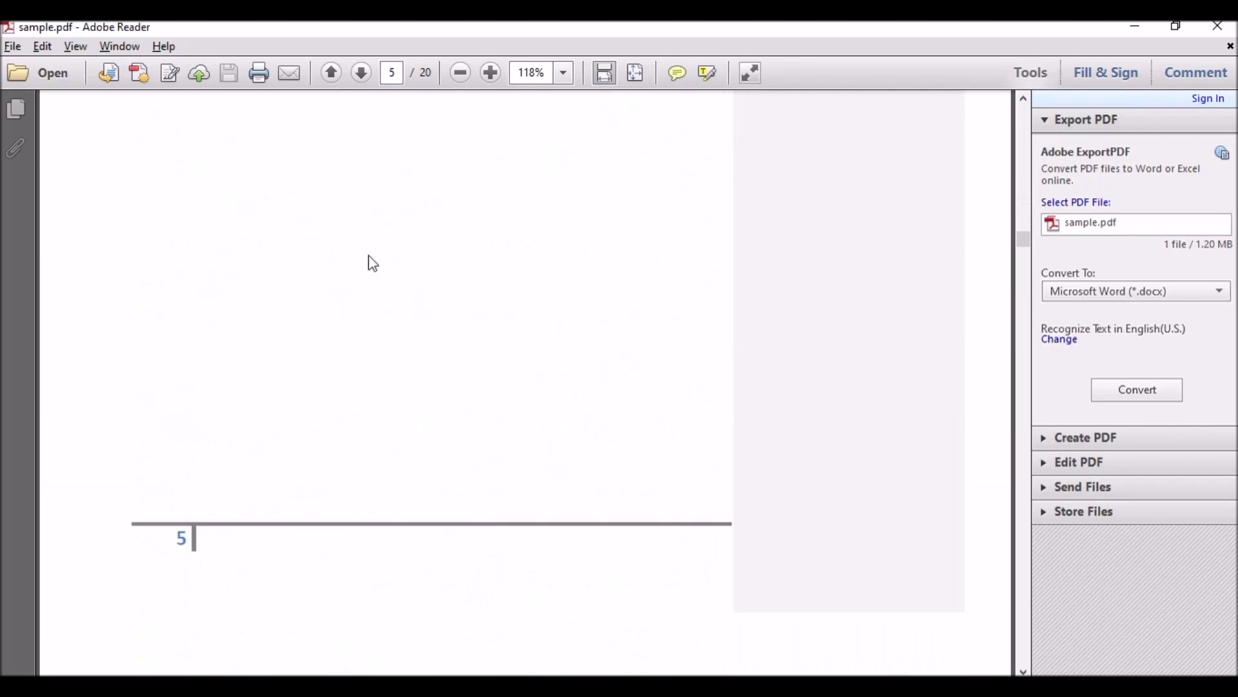
scroll(368, 249, down, 3)
key(alt+Tab)
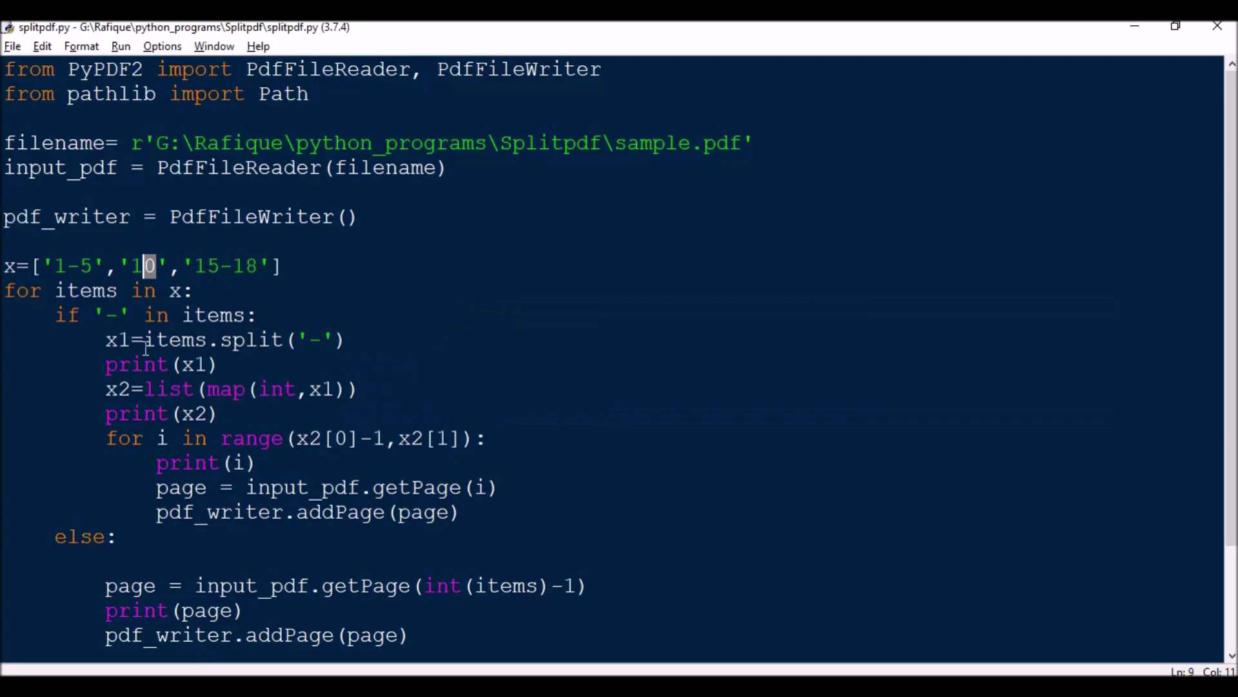
key(alt+Tab)
scroll(412, 376, down, 4)
scroll(426, 382, down, 10)
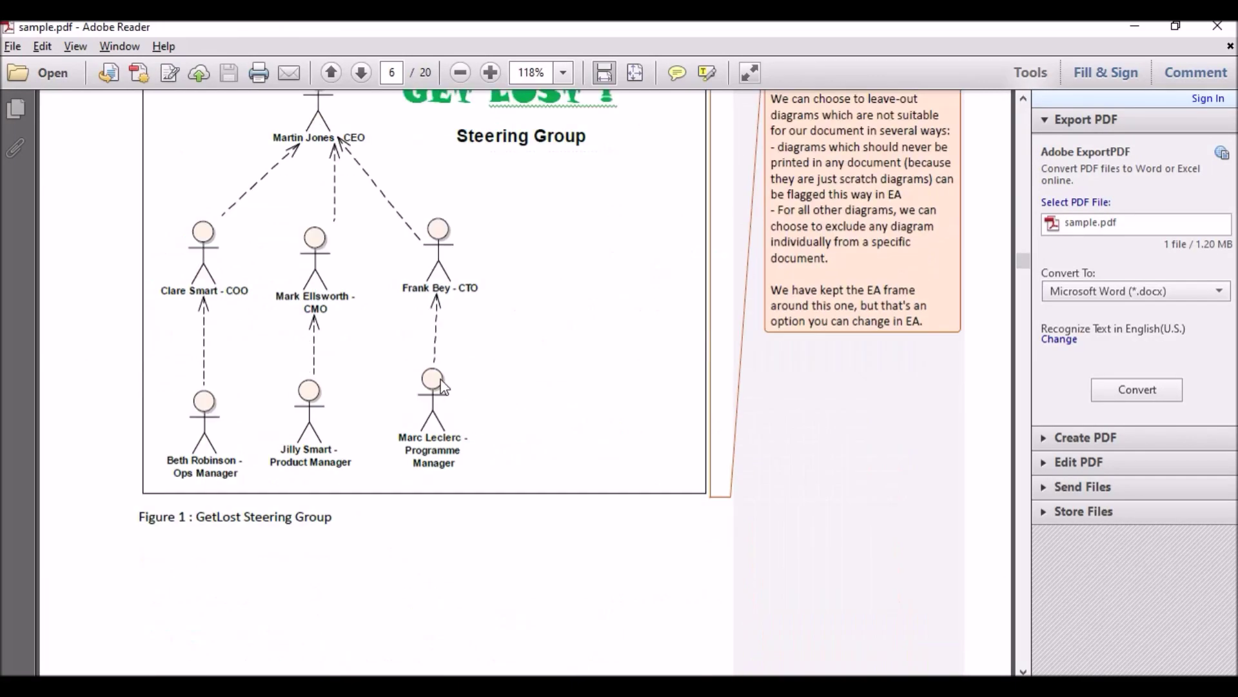
scroll(447, 391, down, 10)
scroll(447, 391, down, 10)
scroll(456, 387, down, 9)
scroll(458, 387, down, 10)
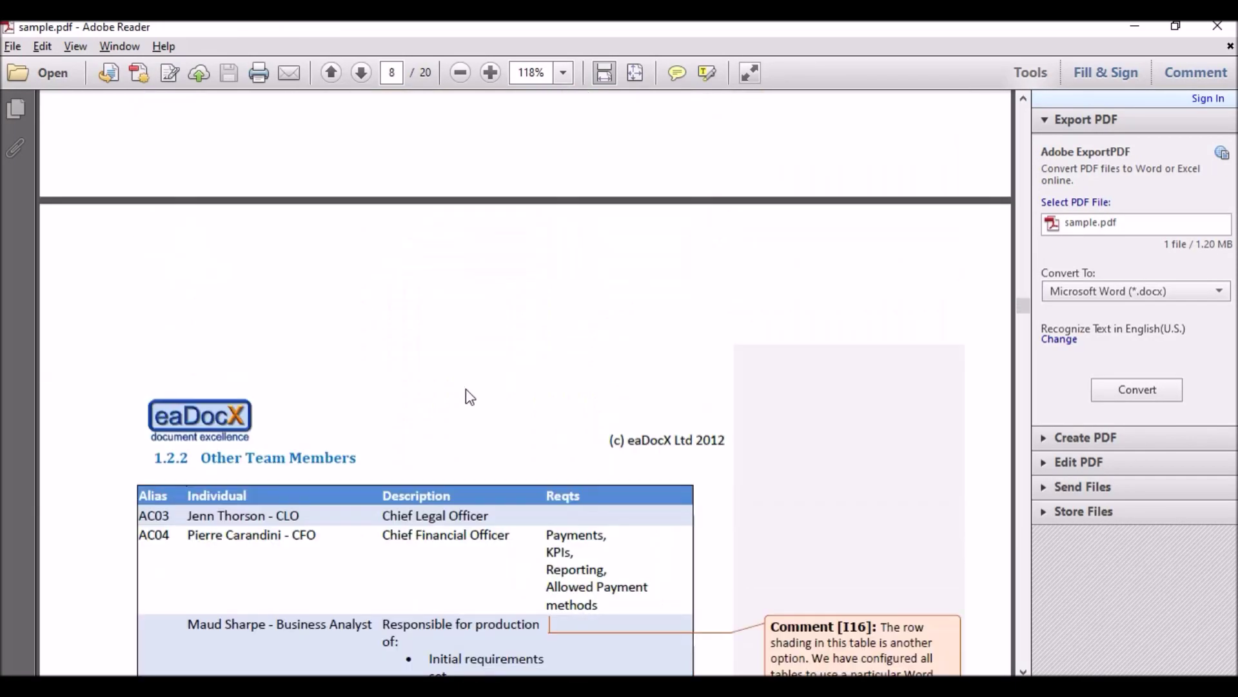
scroll(464, 386, down, 10)
scroll(466, 387, down, 10)
scroll(465, 390, down, 10)
scroll(466, 392, down, 10)
scroll(469, 396, down, 10)
scroll(468, 394, down, 10)
scroll(469, 387, down, 5)
scroll(470, 392, down, 5)
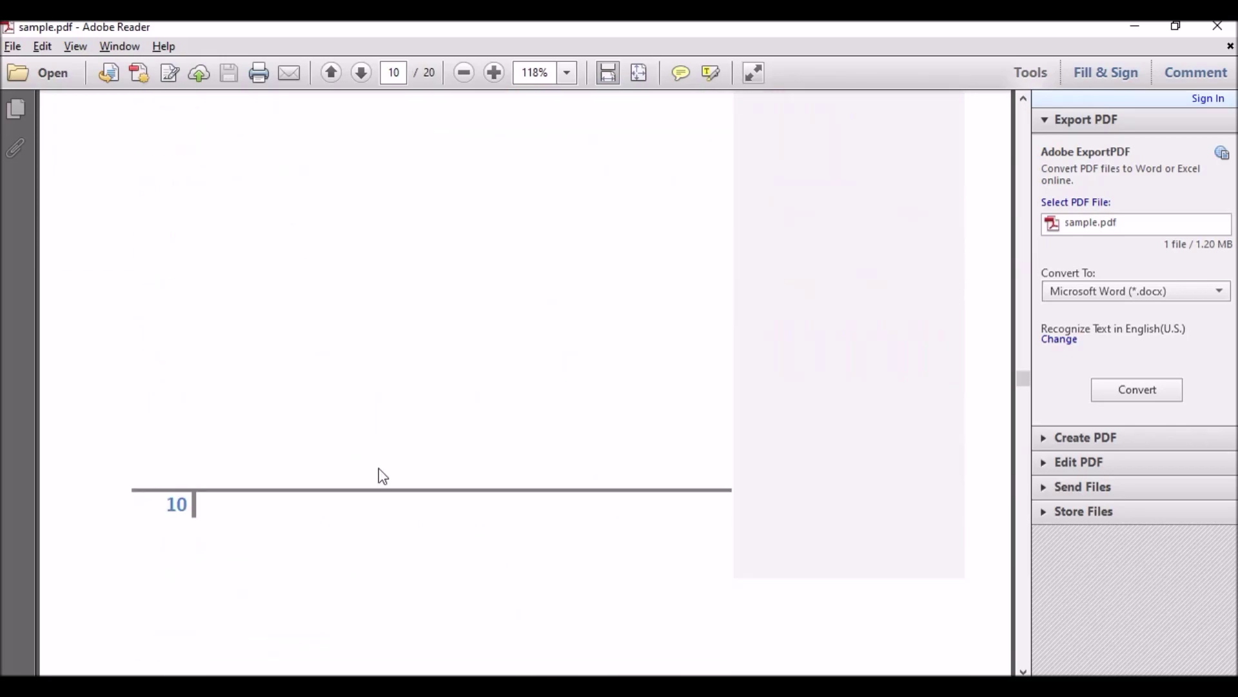
key(alt+Tab)
text(10)
drag(194, 265, 259, 263)
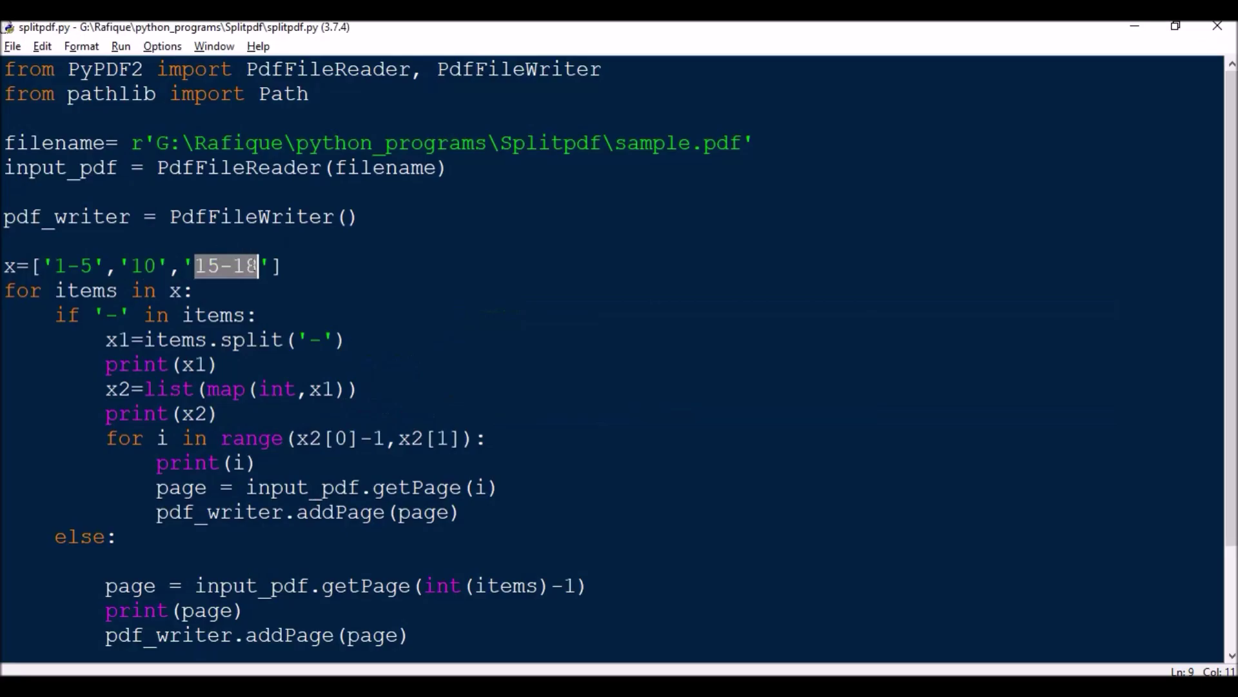
key(alt+Tab)
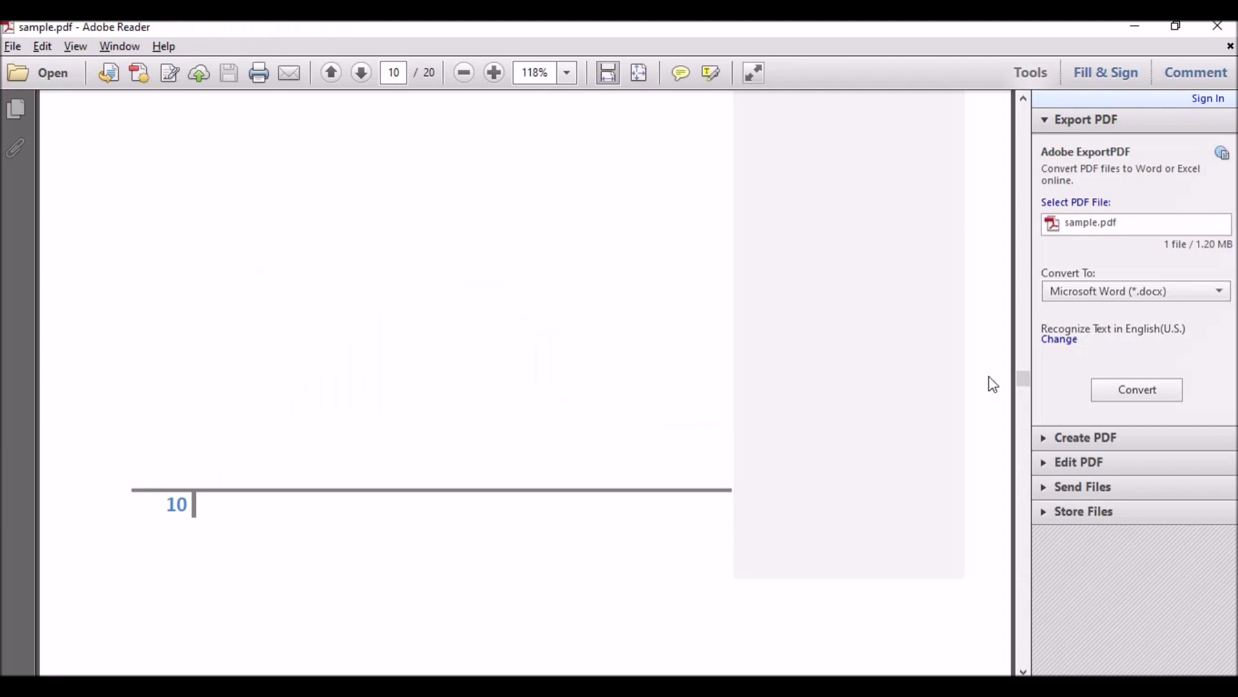
key(alt+Tab)
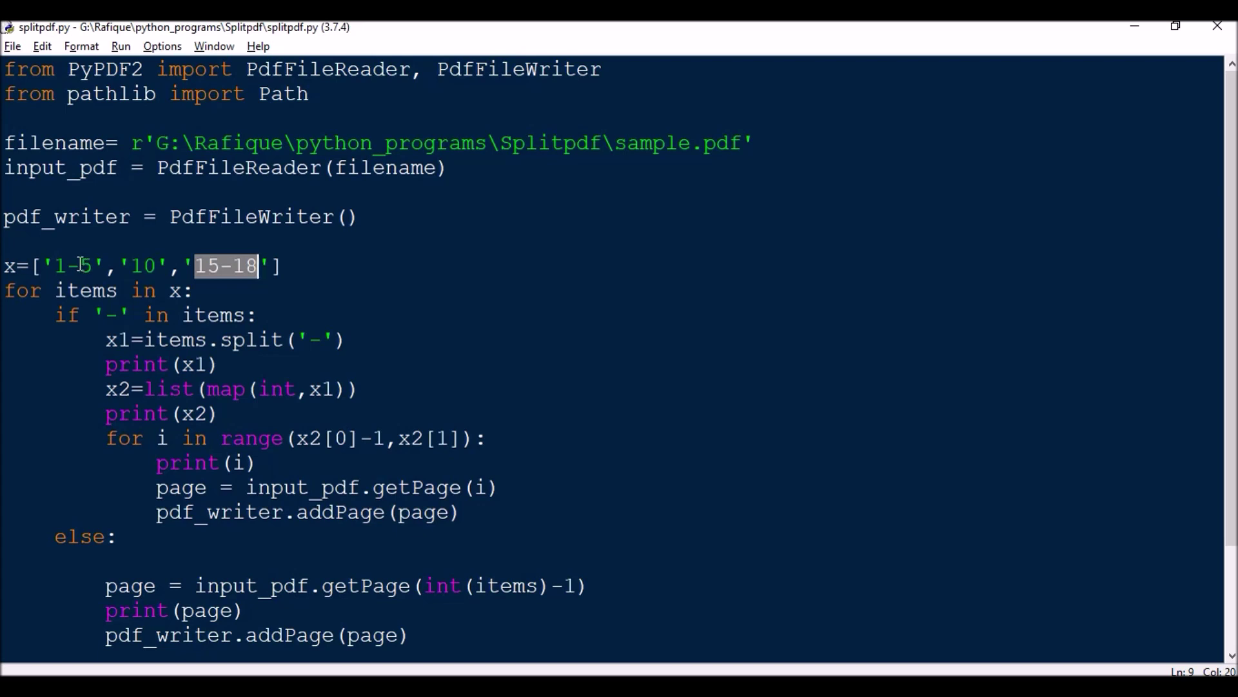
drag(55, 266, 97, 266)
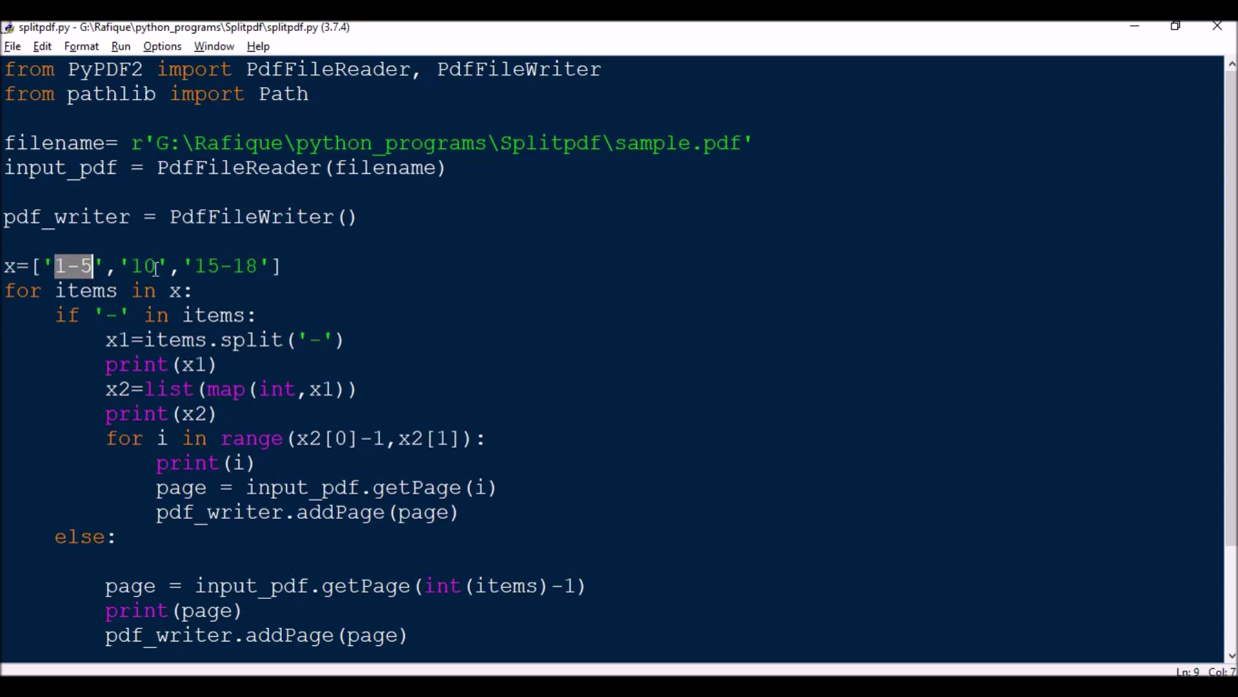
mouse_move(194, 265)
mouse_down()
mouse_move(271, 265)
mouse_move(258, 265)
mouse_up()
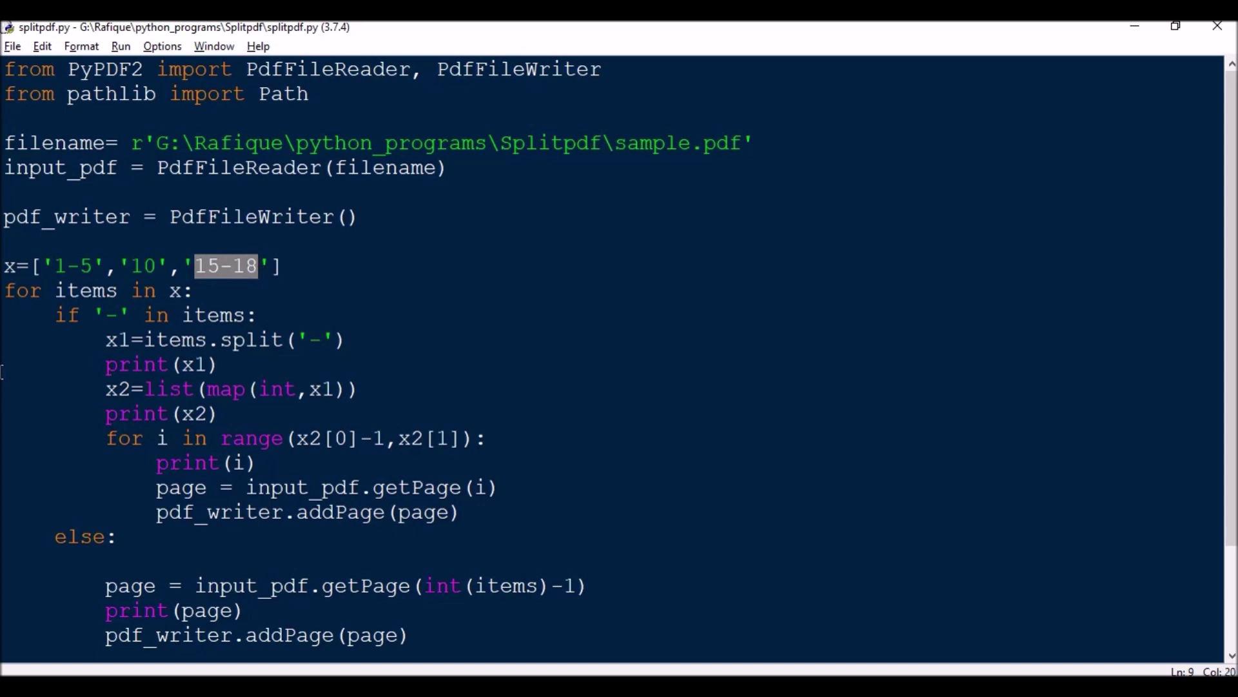
click(41, 317)
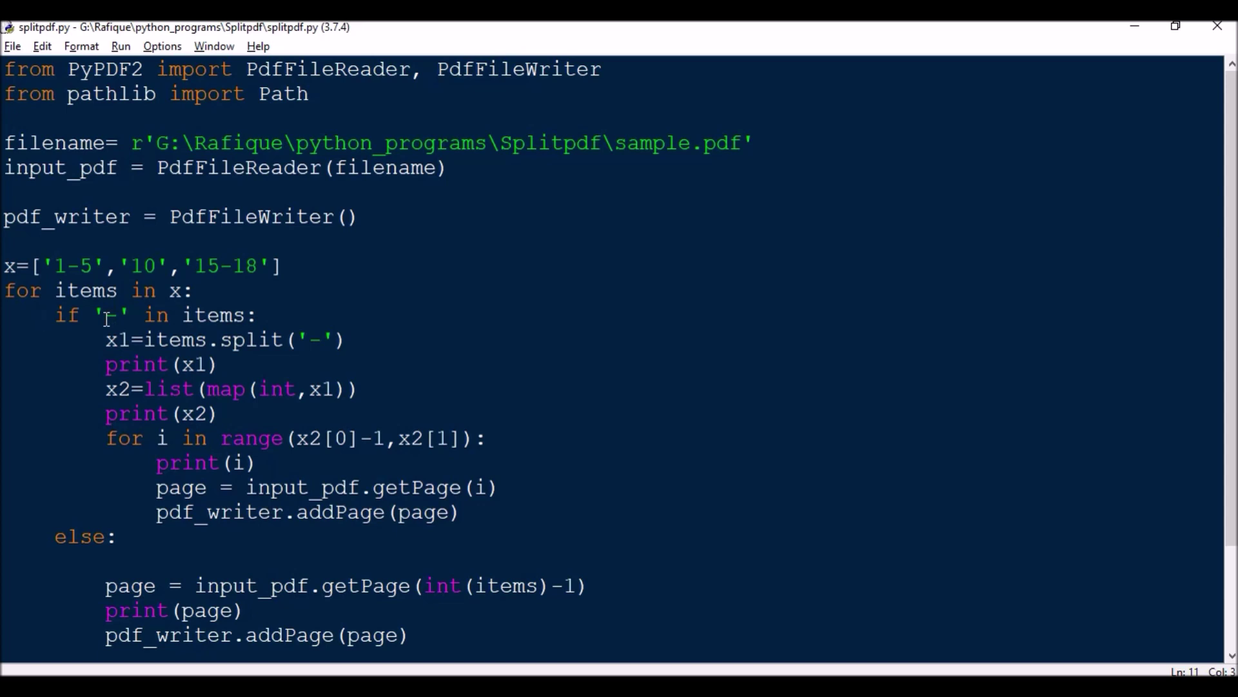
drag(107, 317, 116, 315)
drag(105, 267, 55, 267)
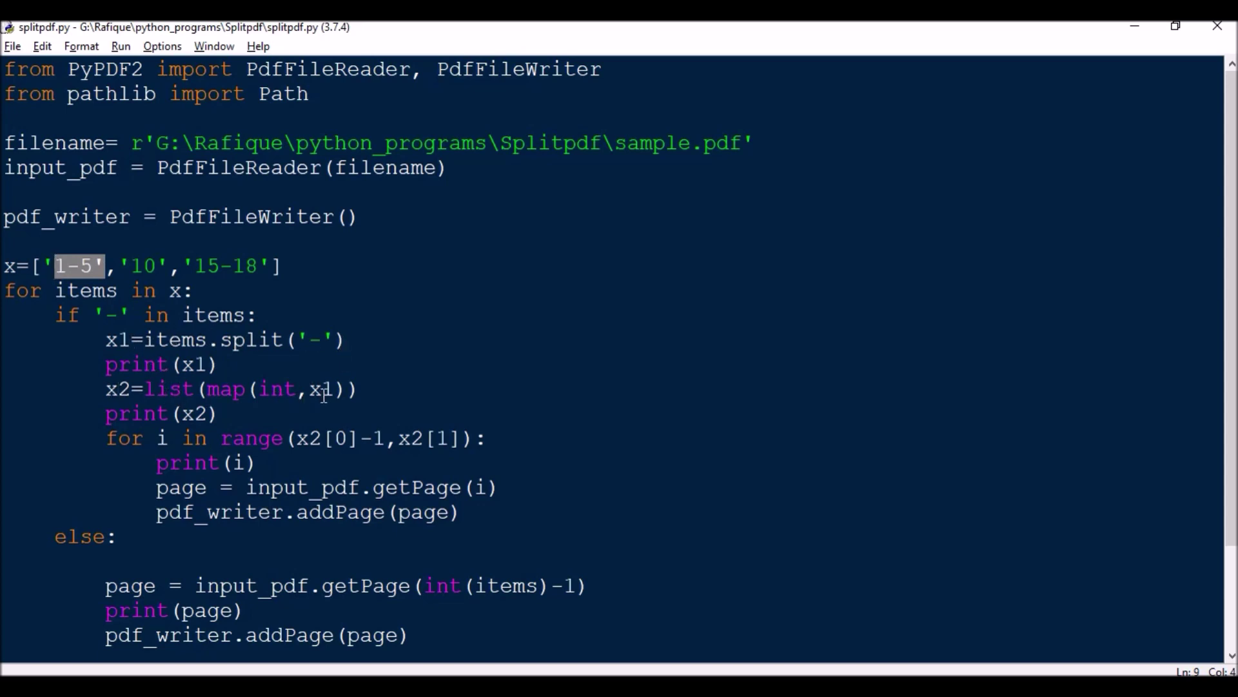
drag(181, 414, 233, 417)
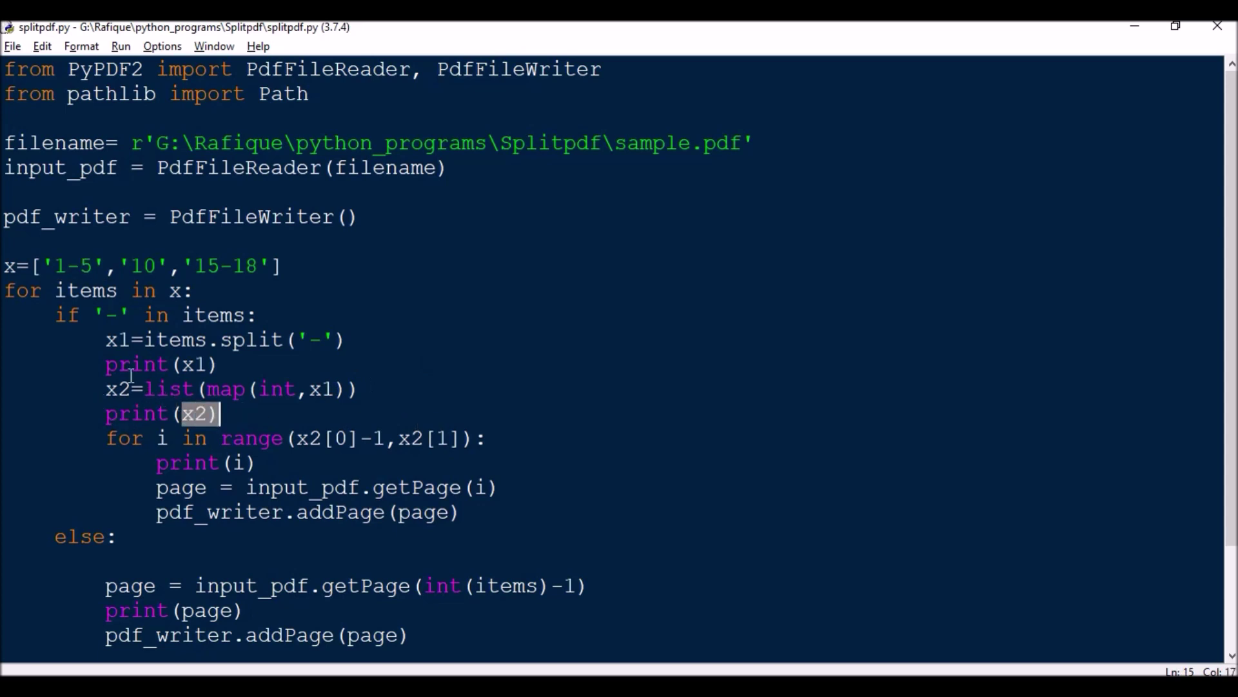
double_click(64, 268)
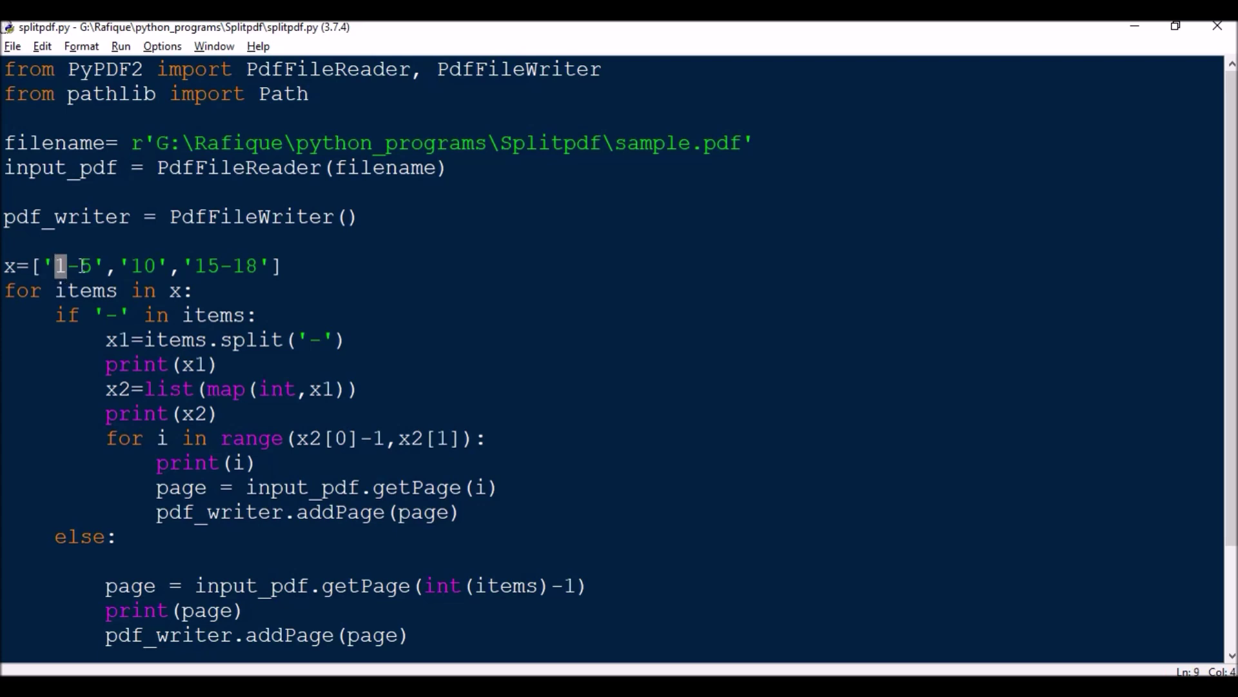
click(82, 265)
click(68, 265)
double_click(84, 266)
drag(105, 369, 98, 371)
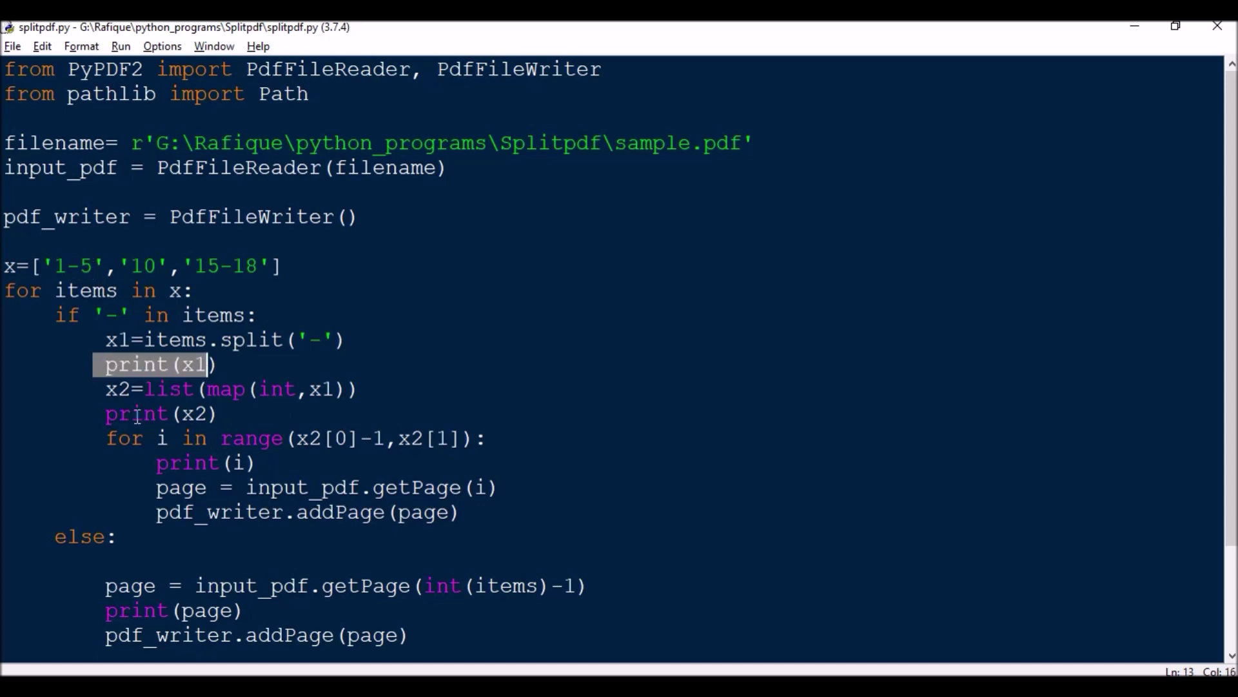
drag(105, 415, 222, 414)
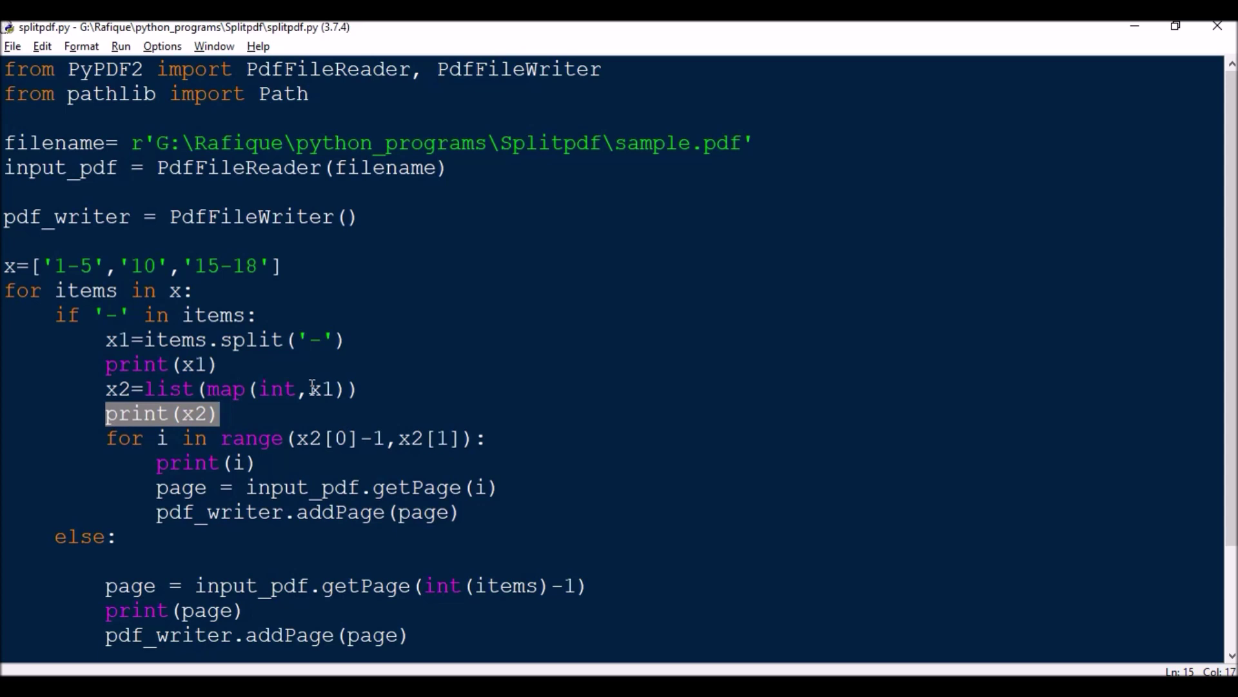
scroll(151, 463, down, 1)
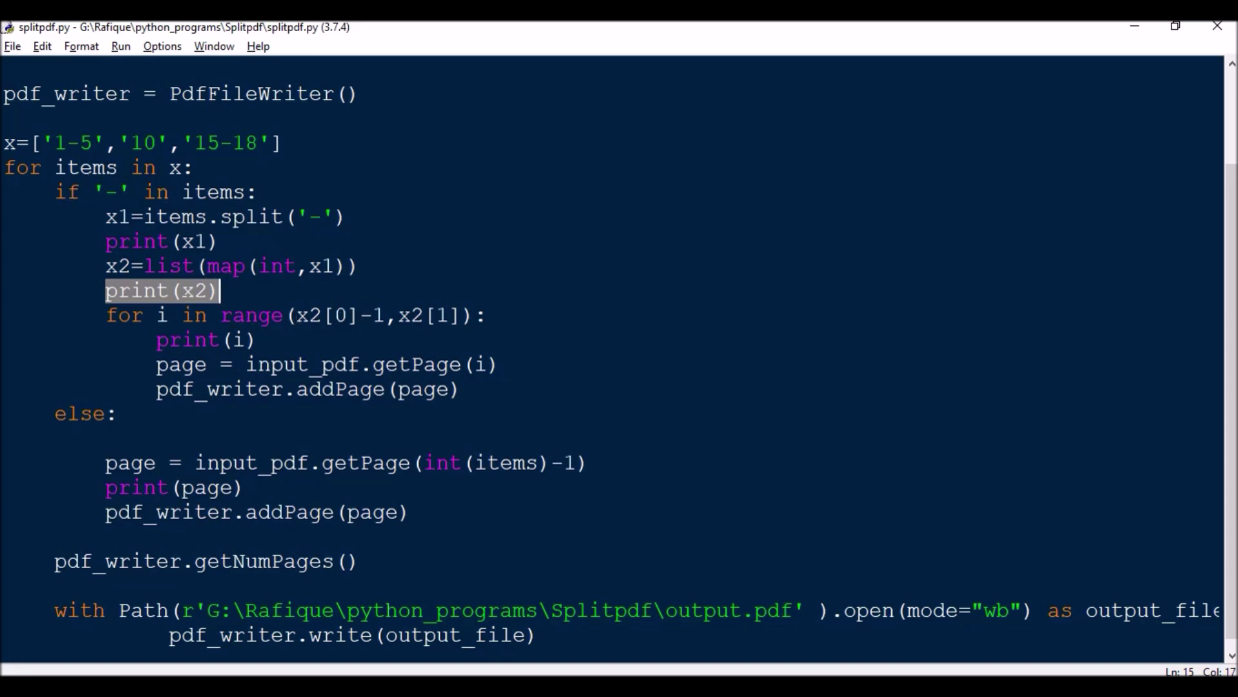
drag(183, 290, 194, 290)
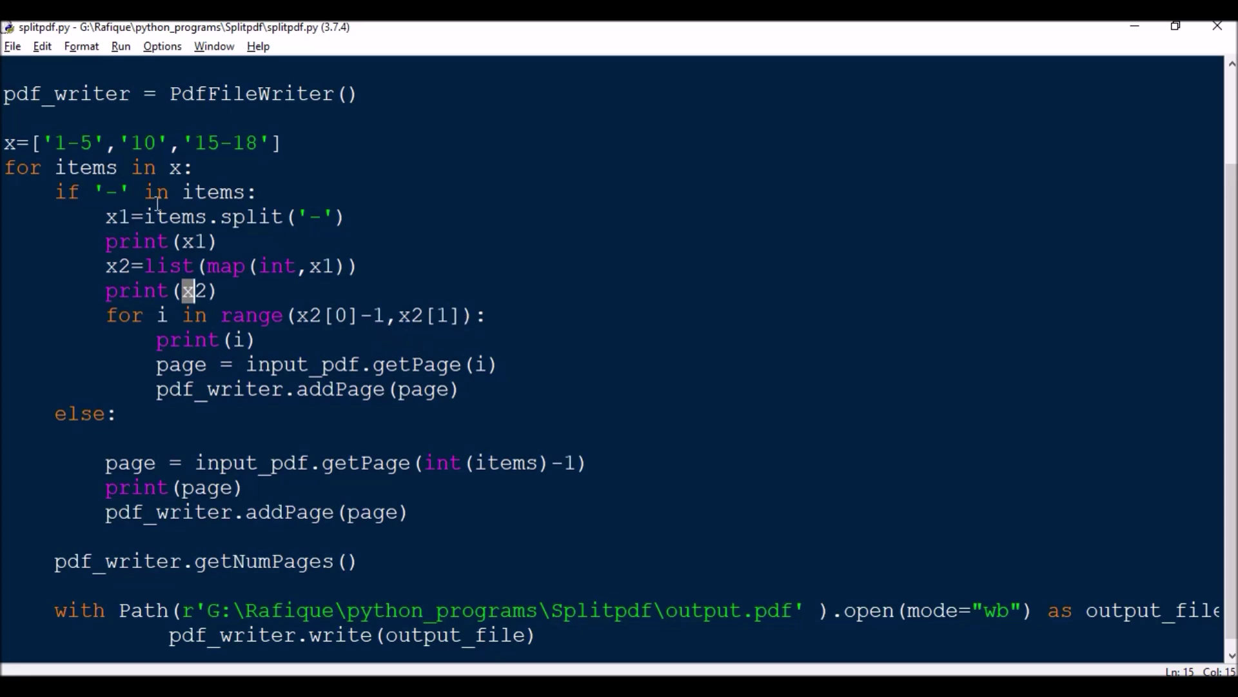
drag(97, 144, 85, 143)
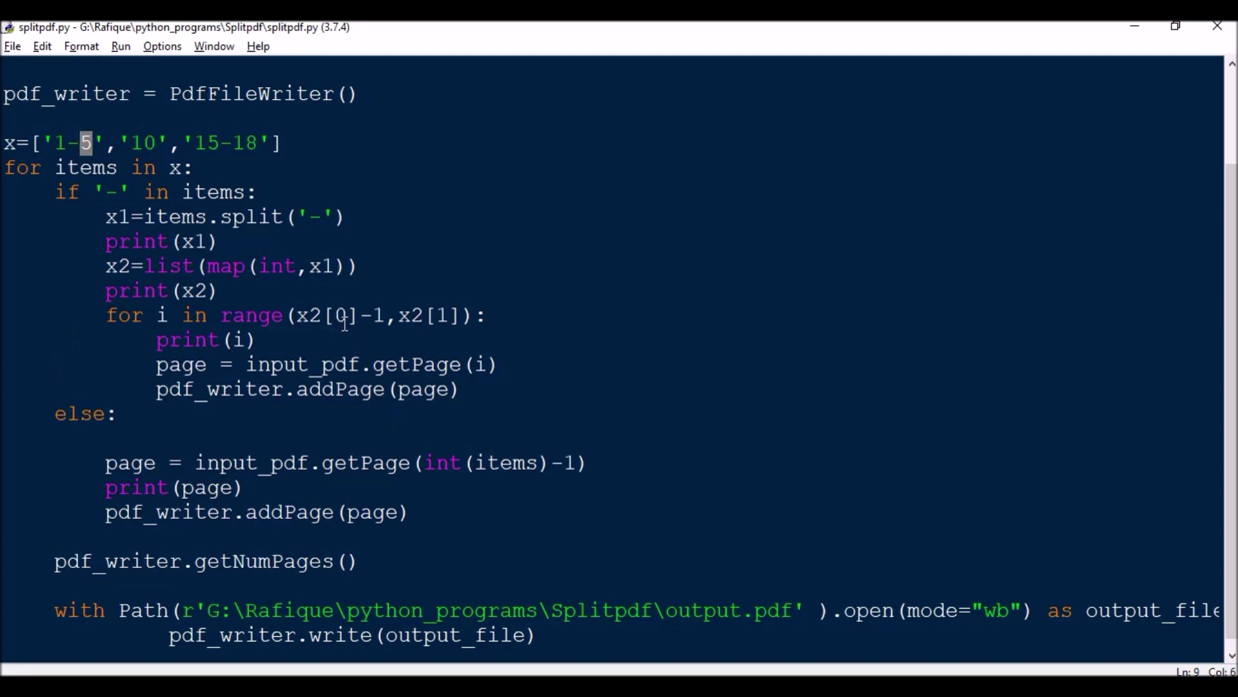
drag(323, 316, 423, 316)
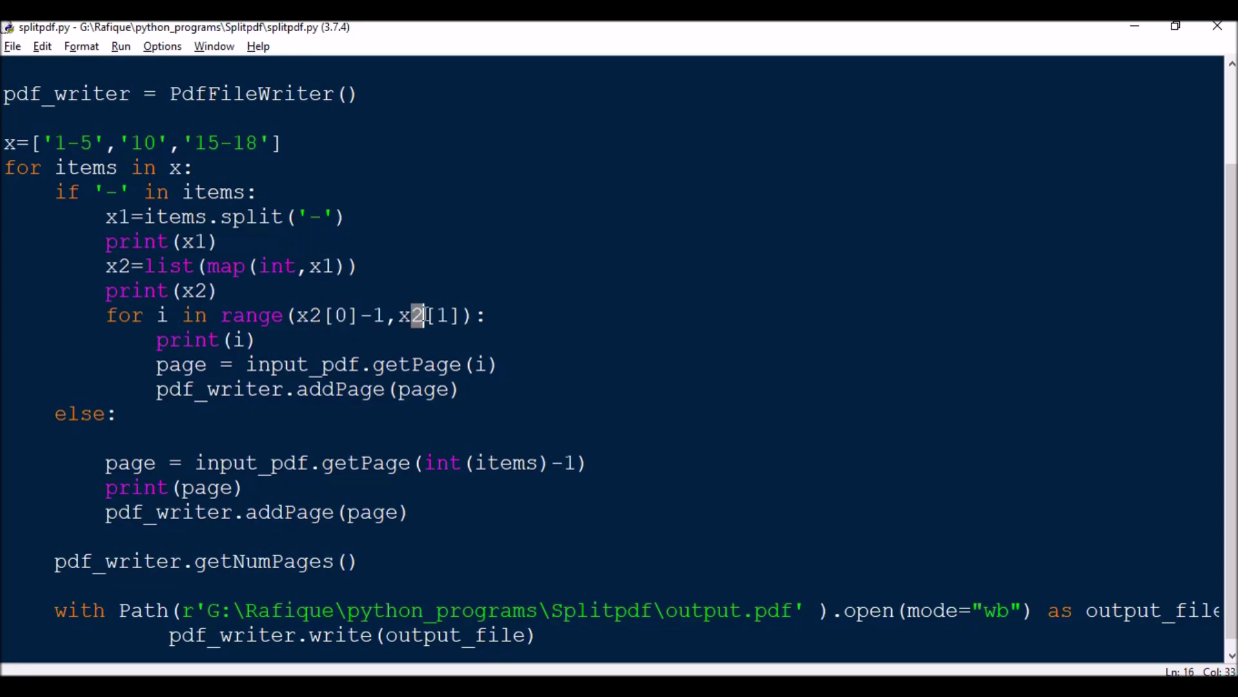
drag(298, 316, 452, 316)
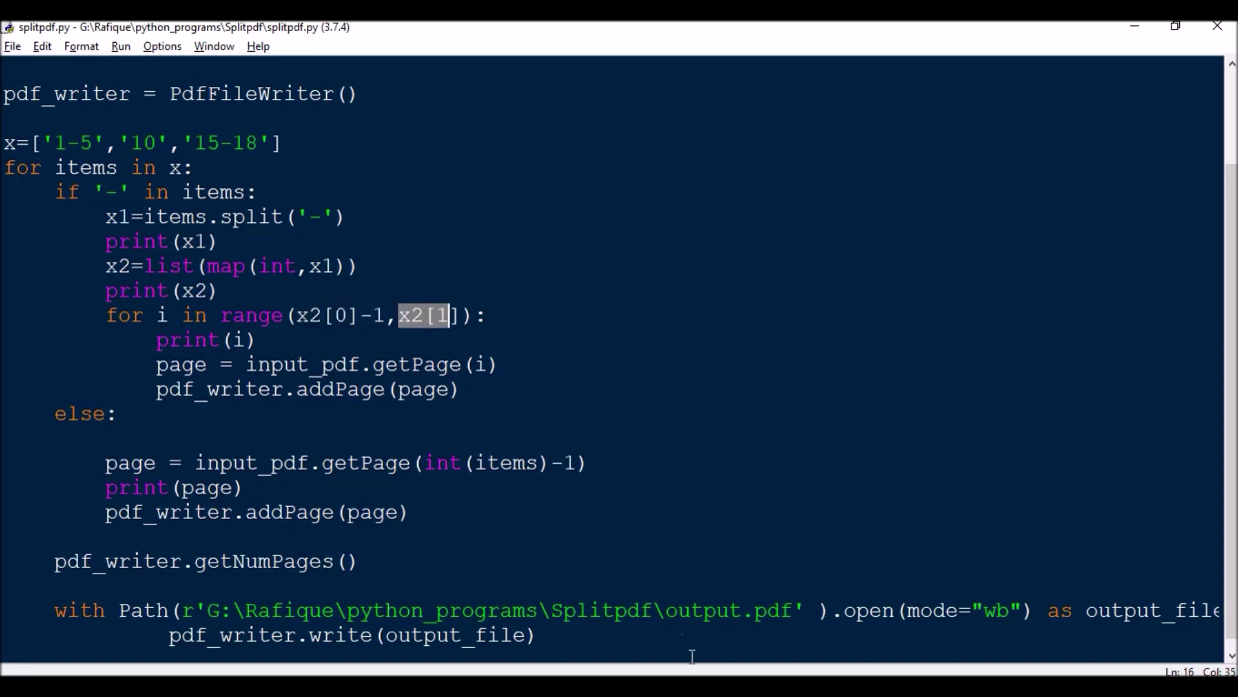
scroll(487, 402, up, 4)
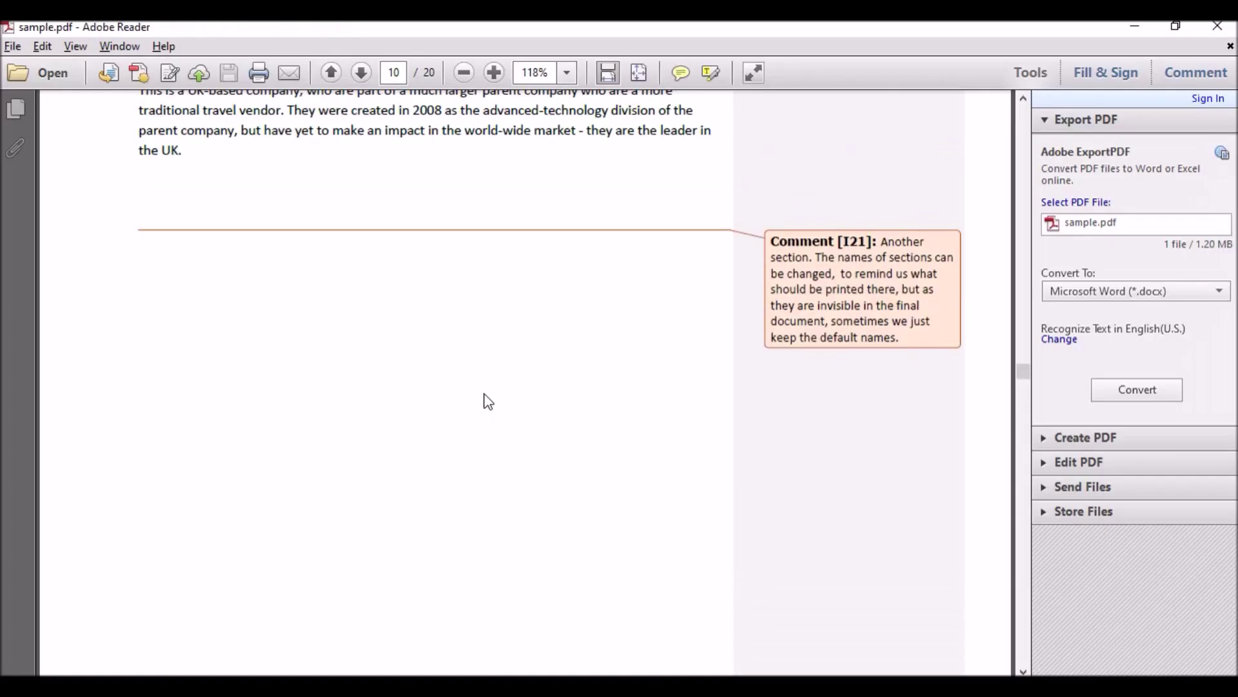
drag(1021, 376, 1011, 55)
scroll(552, 381, up, 3)
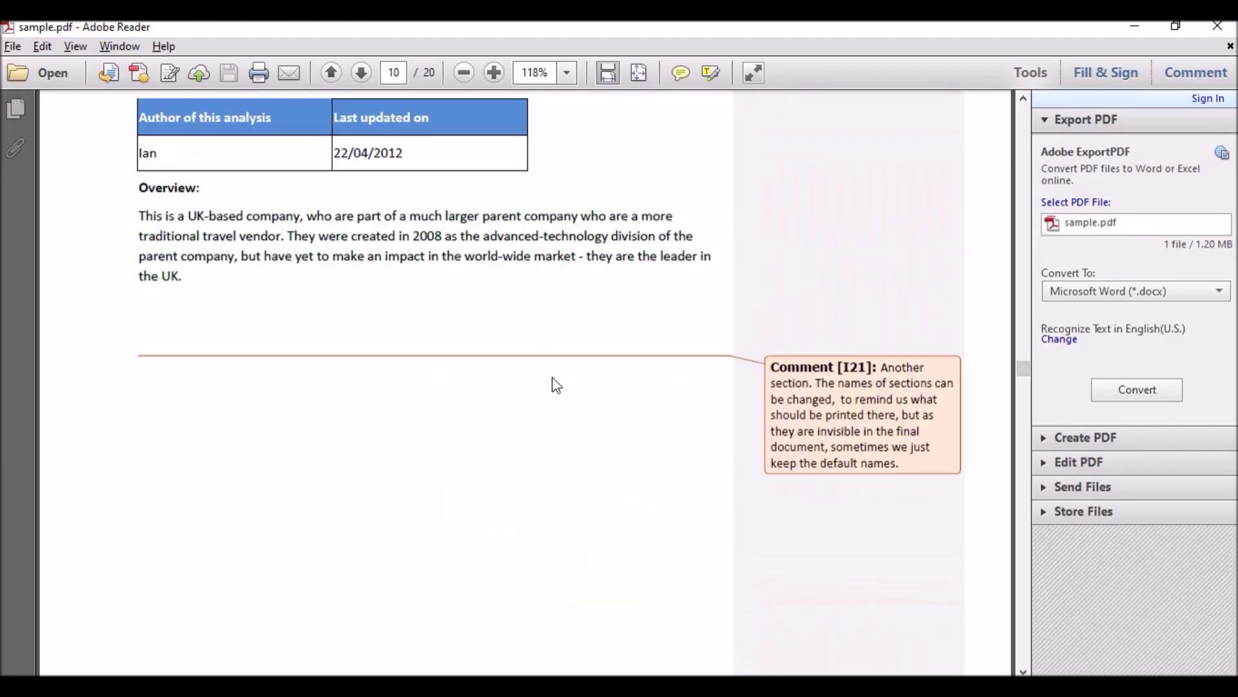
scroll(552, 381, up, 3)
drag(1023, 371, 1017, 113)
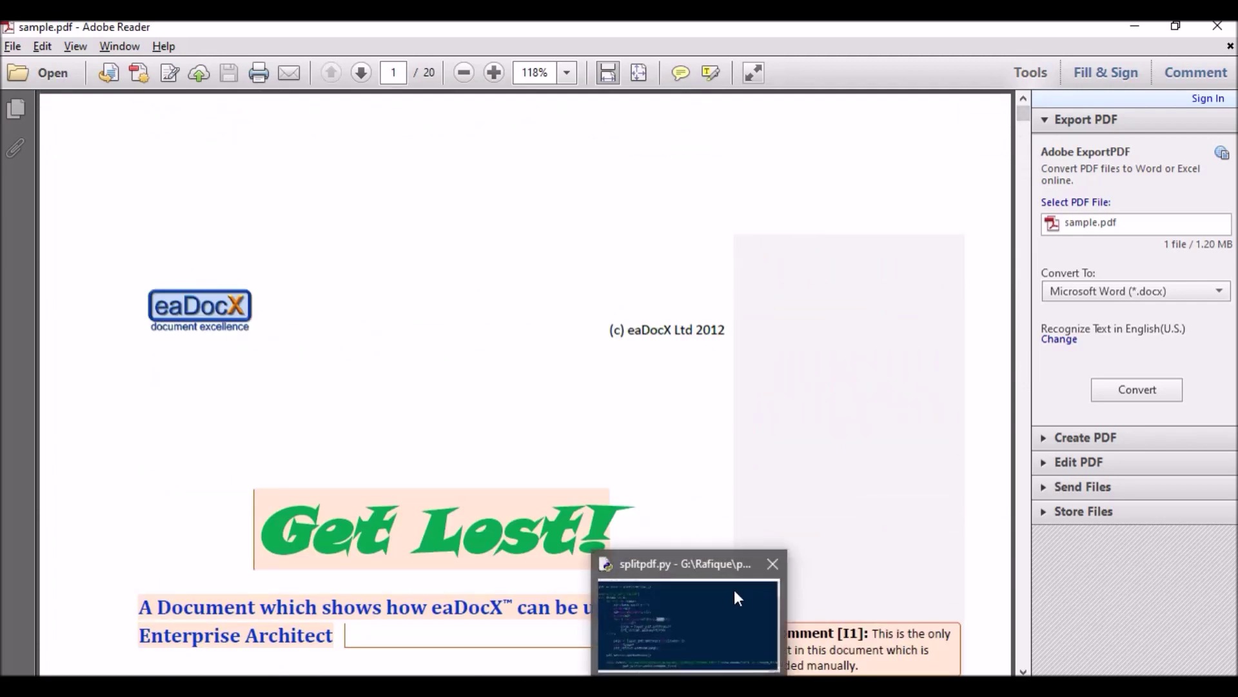
scroll(747, 450, down, 3)
scroll(748, 450, down, 5)
scroll(755, 469, down, 5)
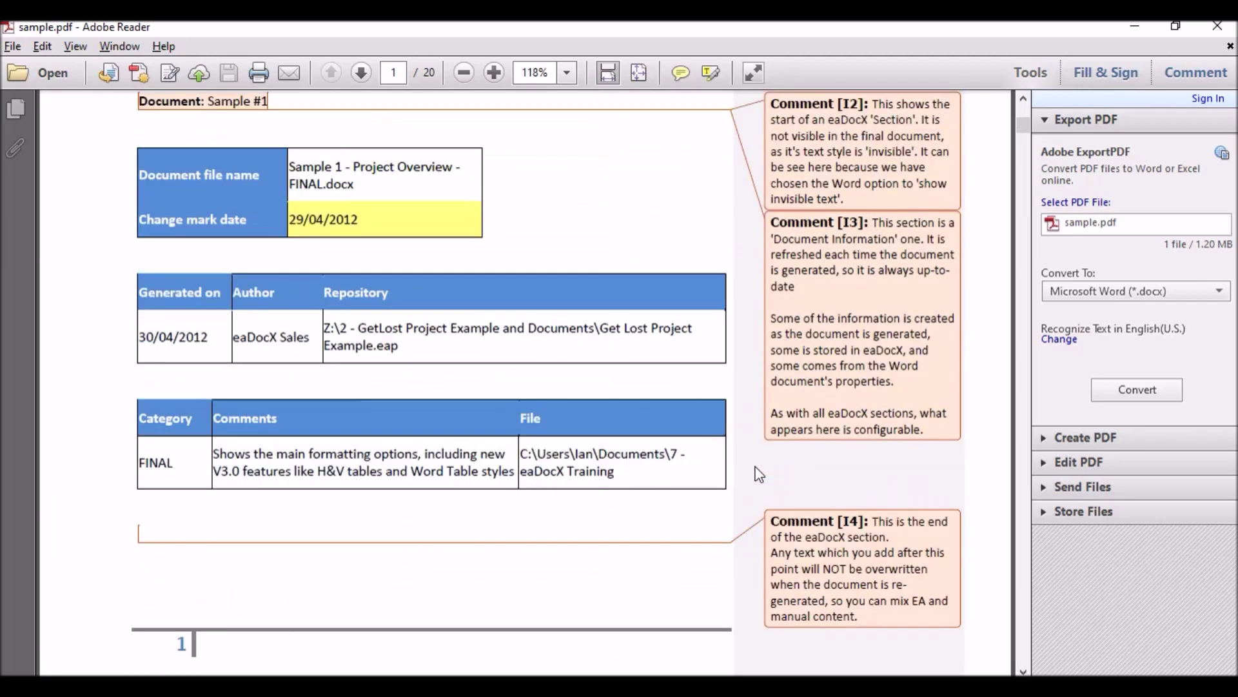
scroll(714, 489, down, 1)
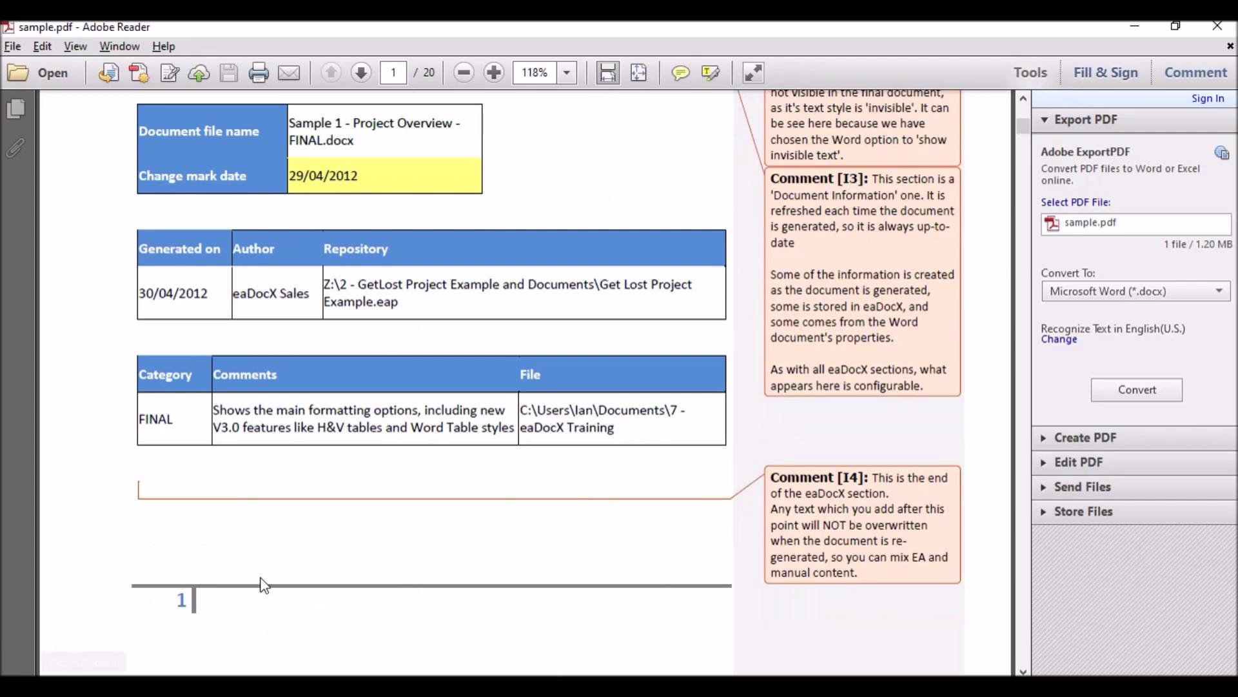
Clear the stray text selection on sample.pdf's first page and minimize Adobe Reader
shift+click(242, 607)
click(194, 601)
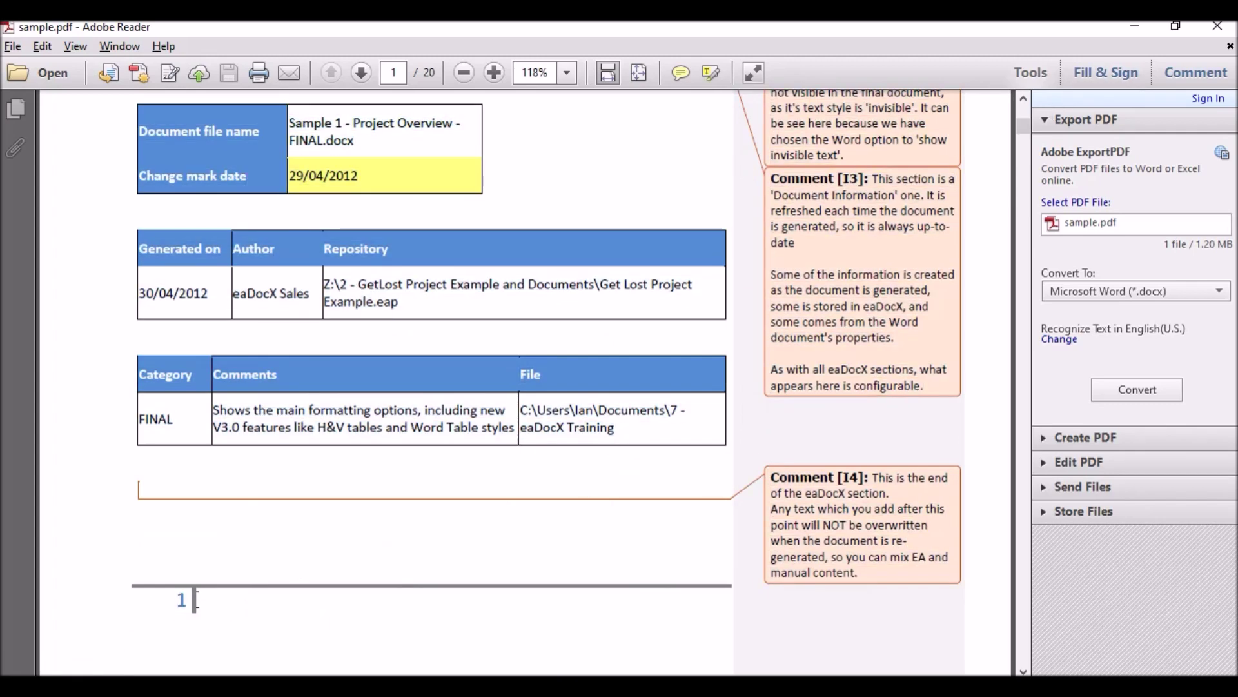
click(1137, 26)
mouse_move(374, 319)
mouse_down()
mouse_move(334, 316)
mouse_move(454, 317)
mouse_up()
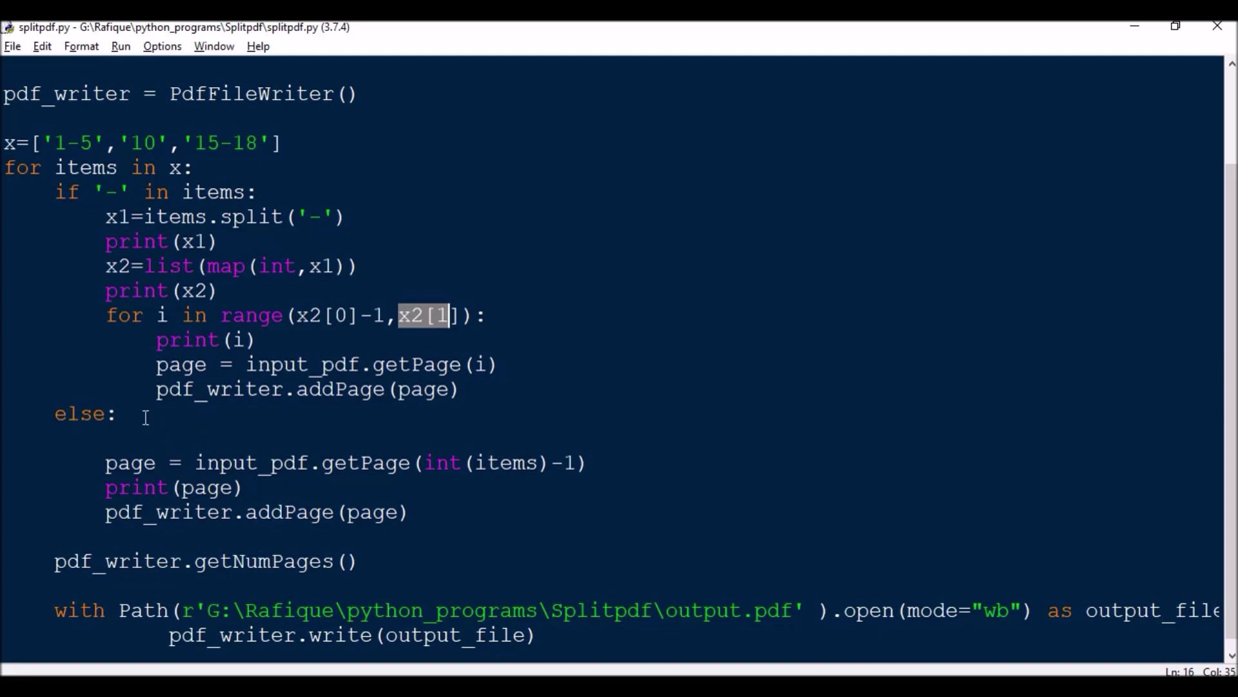
drag(156, 338, 283, 335)
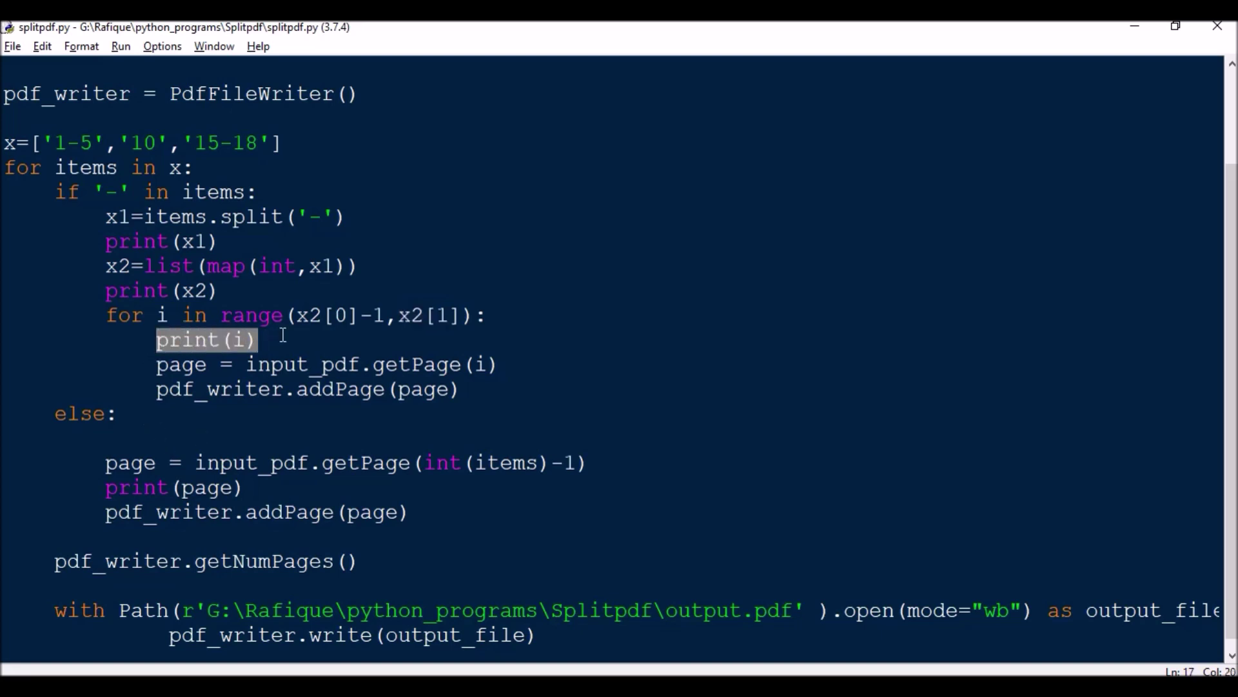
key(BackSpace)
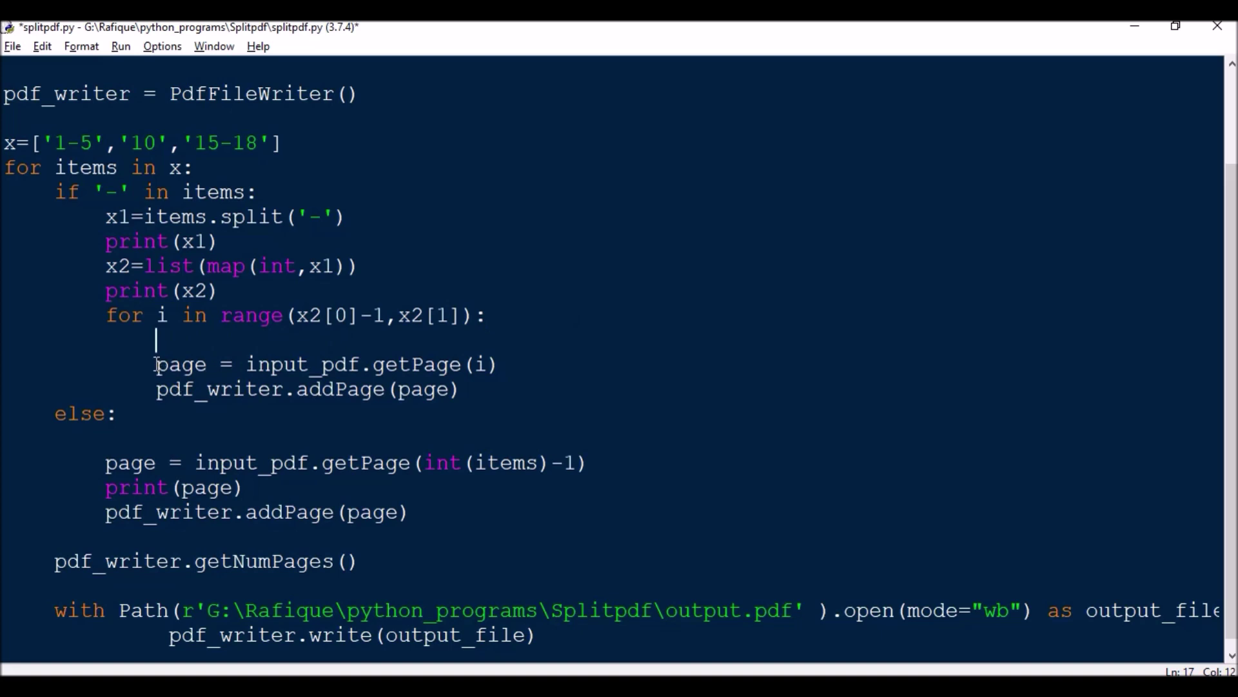
drag(156, 364, 181, 365)
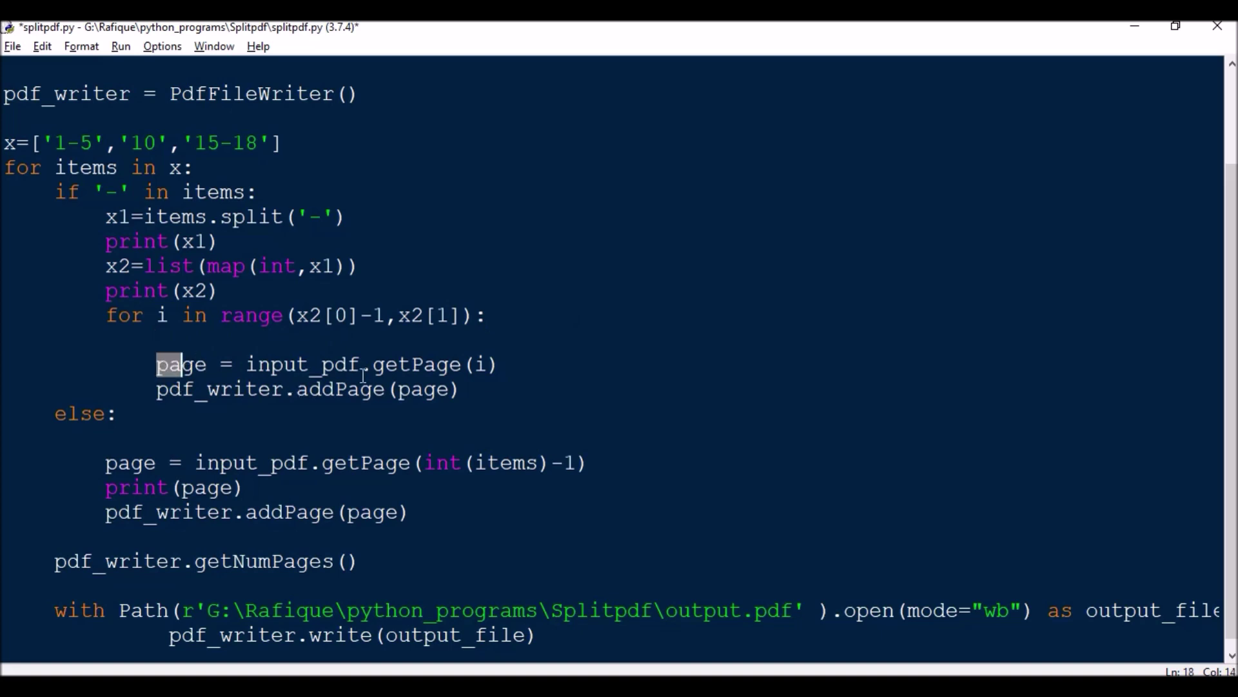
scroll(37, 169, up, 1)
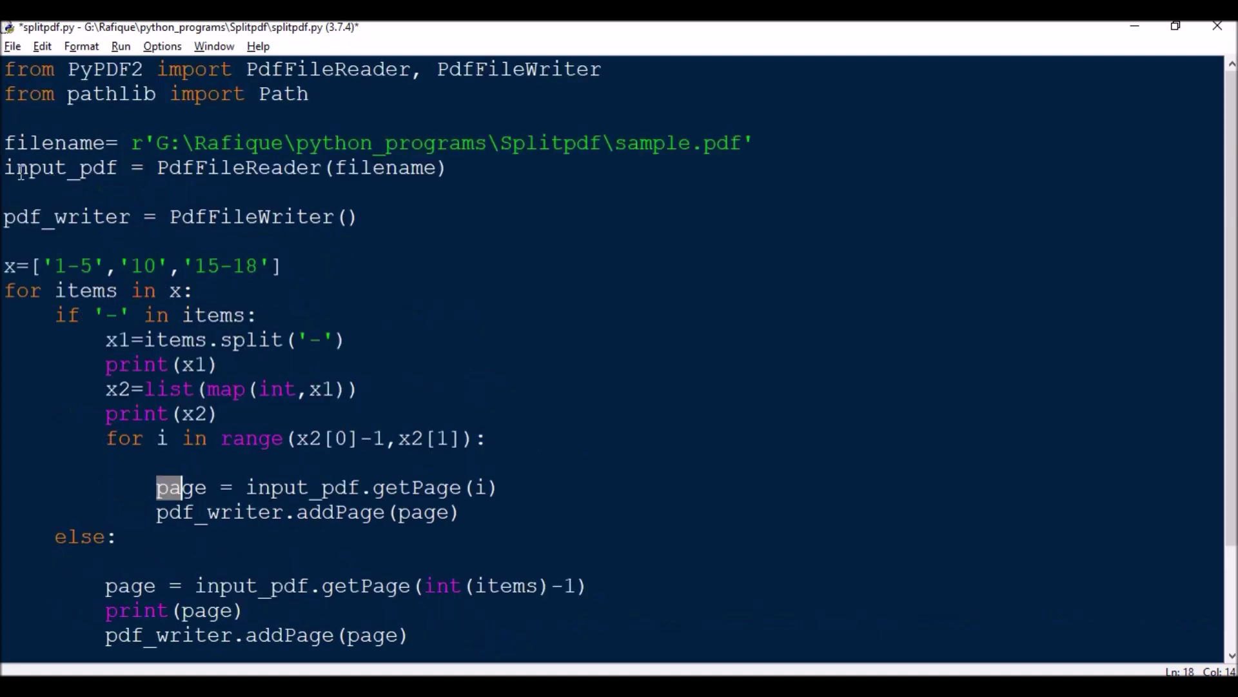
drag(4, 167, 118, 168)
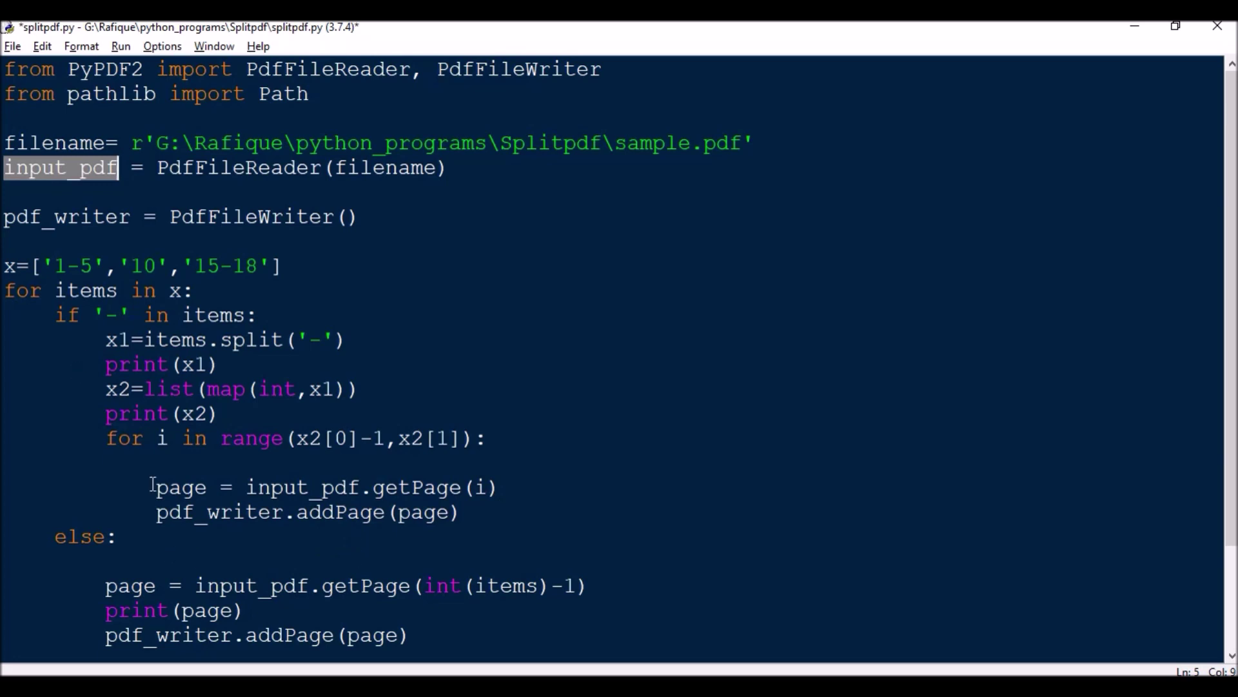
drag(81, 316, 130, 315)
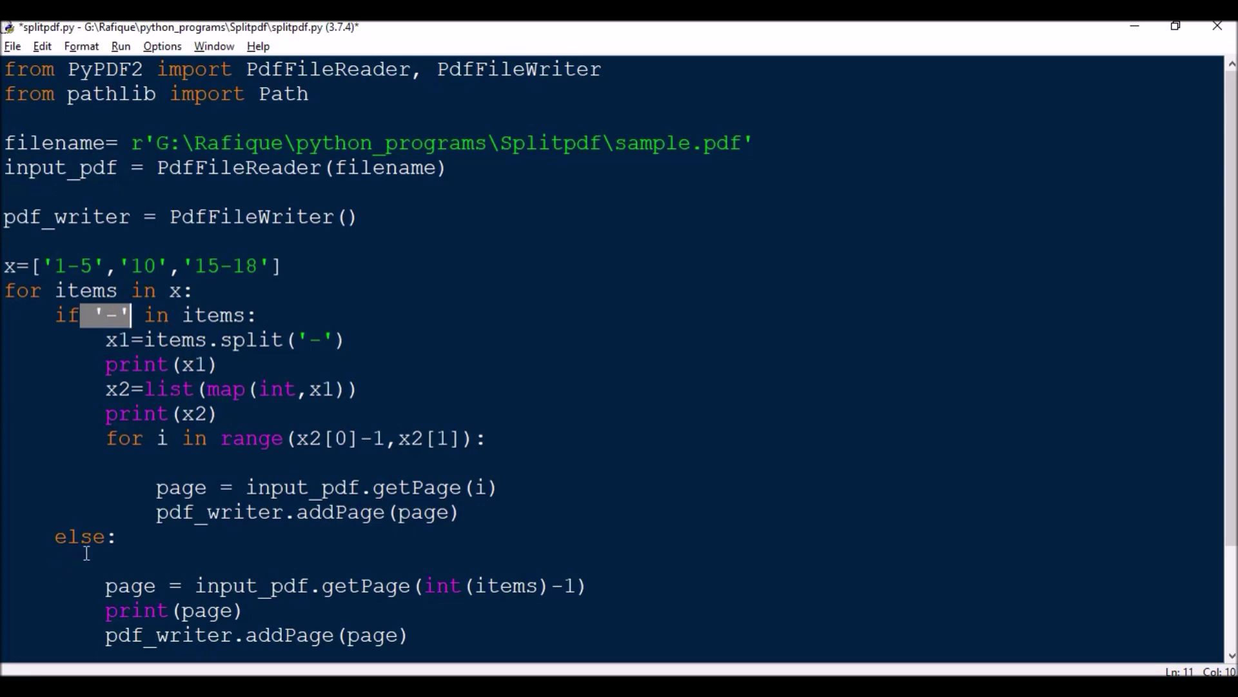
scroll(160, 540, down, 1)
drag(117, 463, 549, 463)
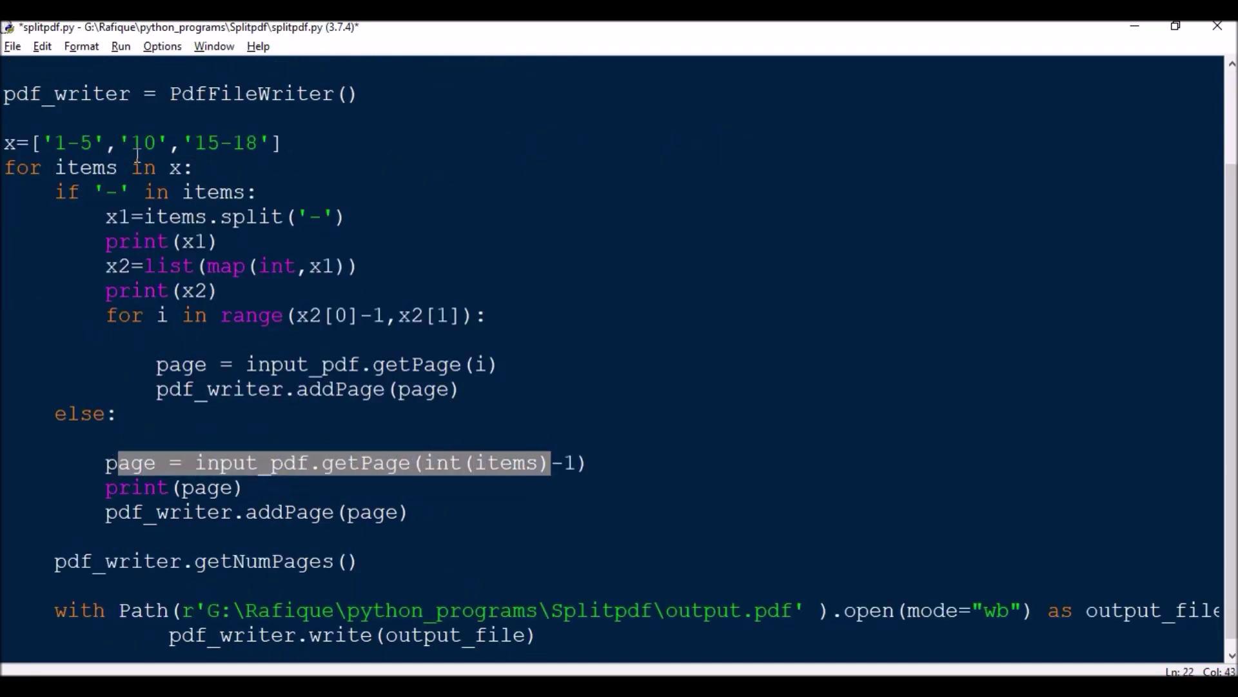
drag(132, 144, 156, 144)
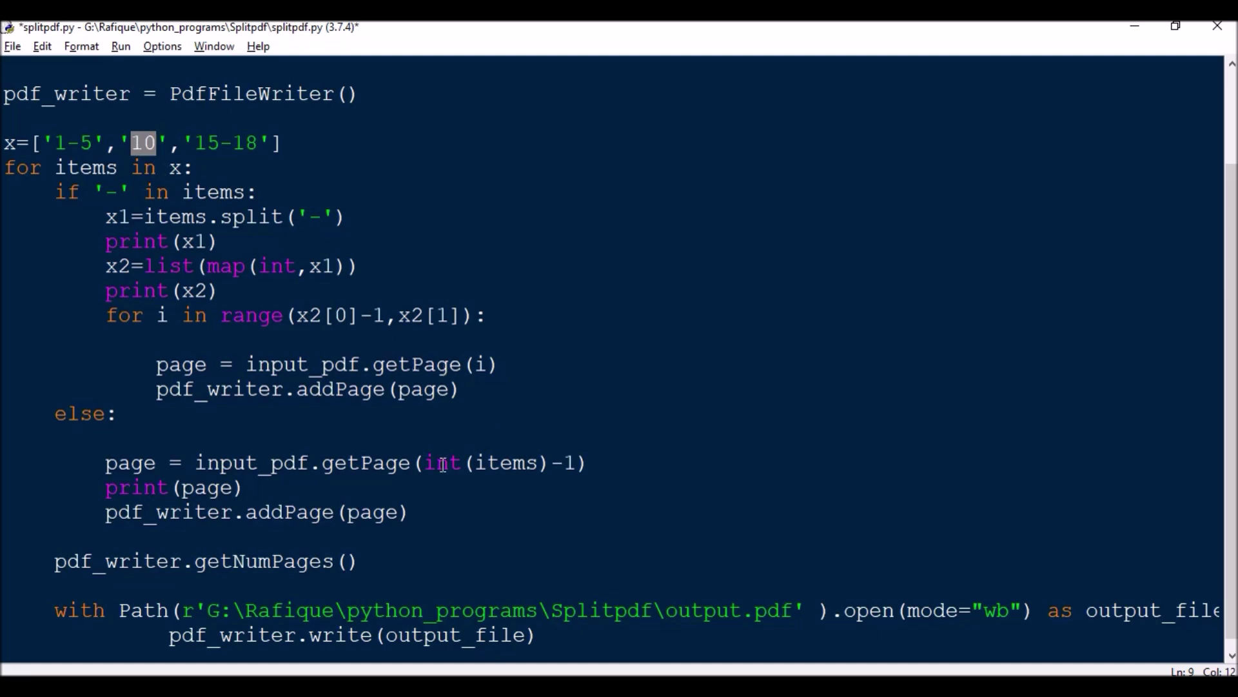
drag(436, 463, 544, 462)
click(528, 463)
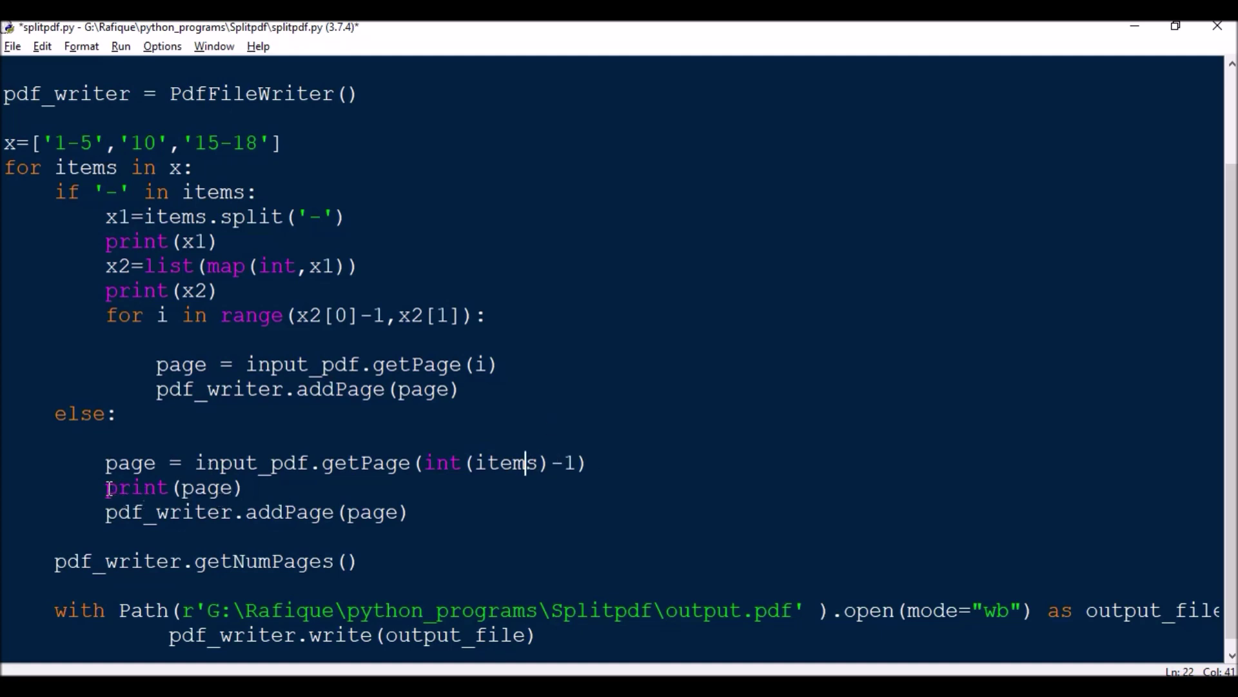
drag(107, 489, 279, 489)
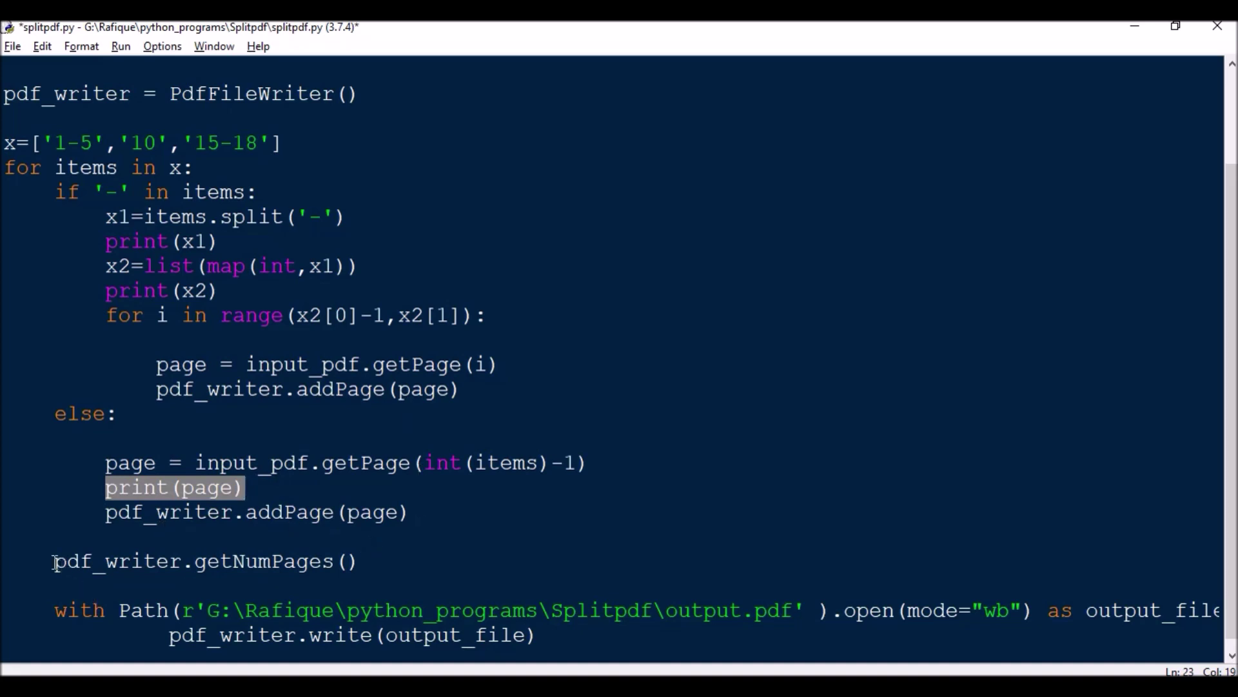
drag(55, 561, 367, 559)
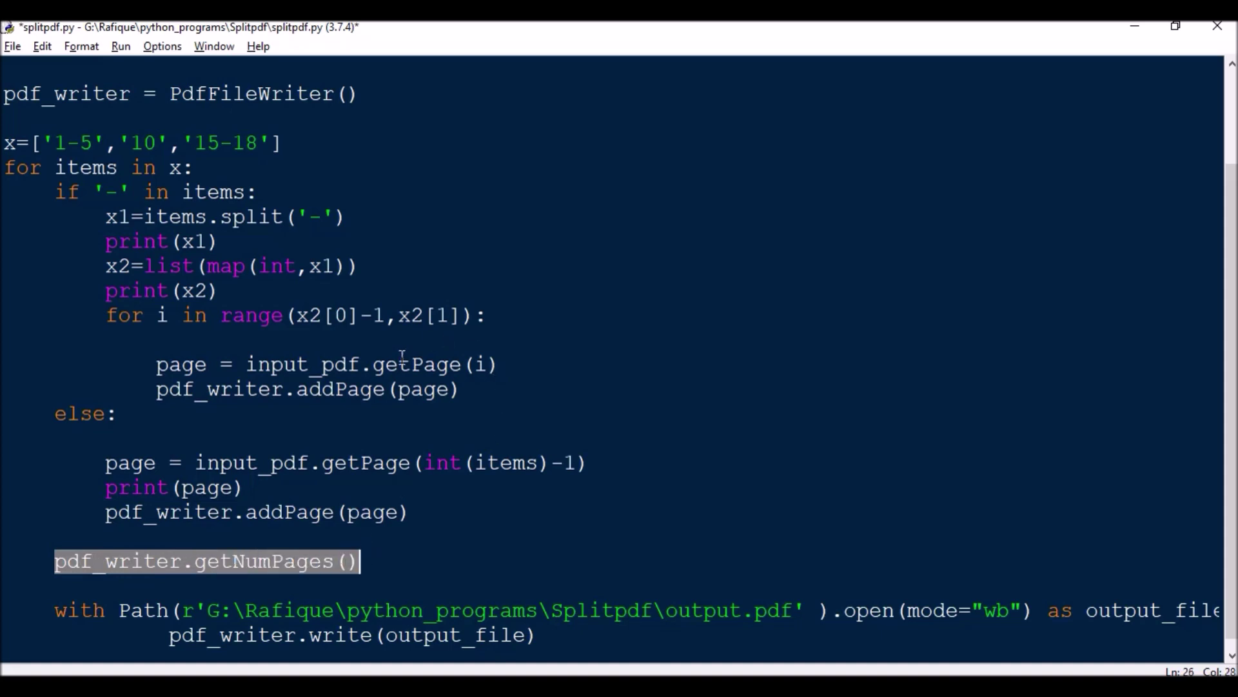
scroll(426, 501, down, 1)
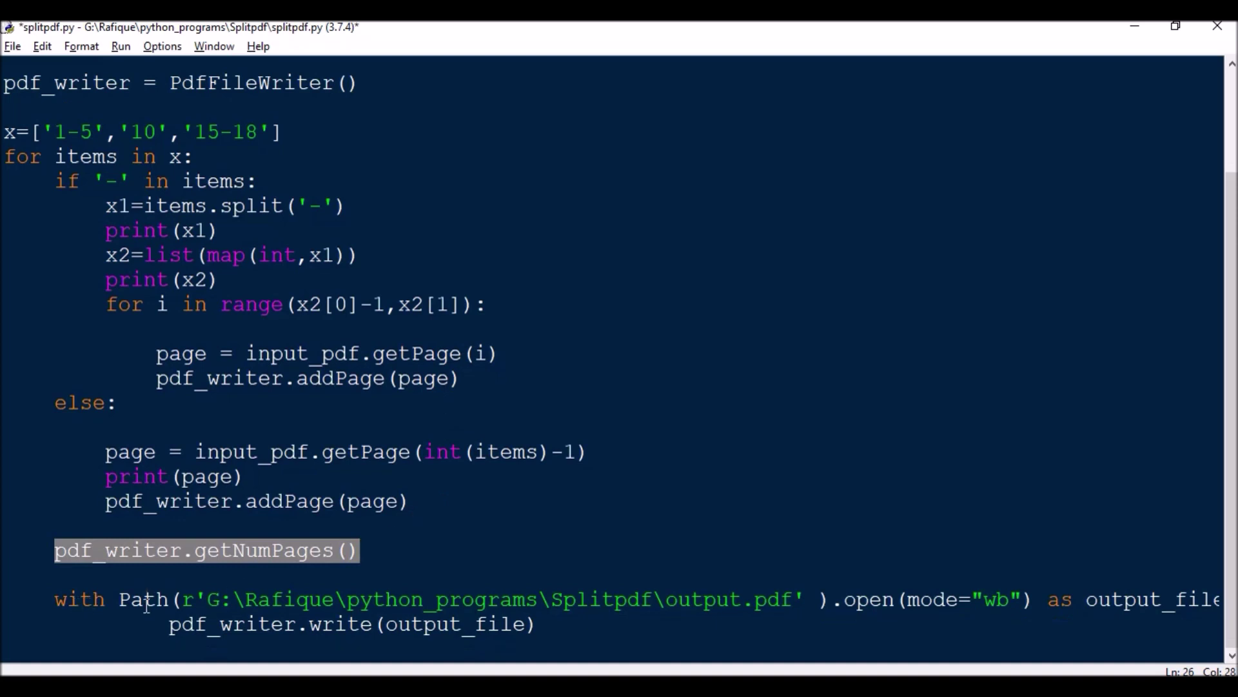
scroll(148, 233, up, 1)
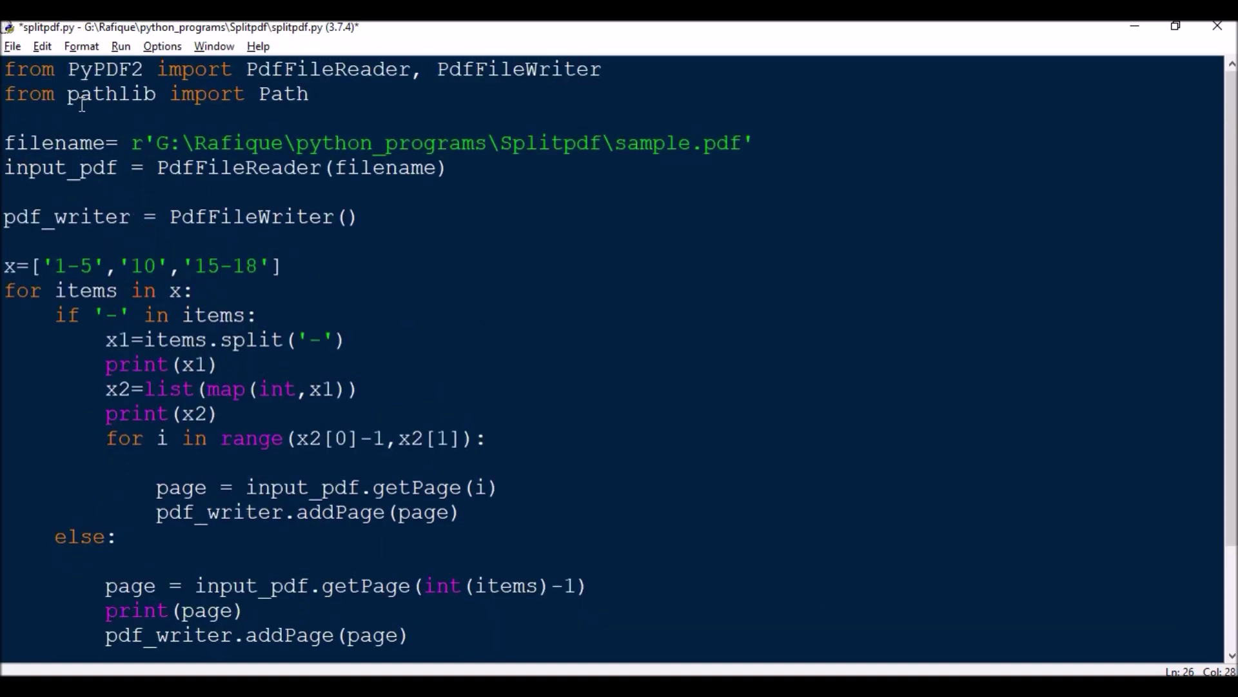
scroll(323, 426, down, 2)
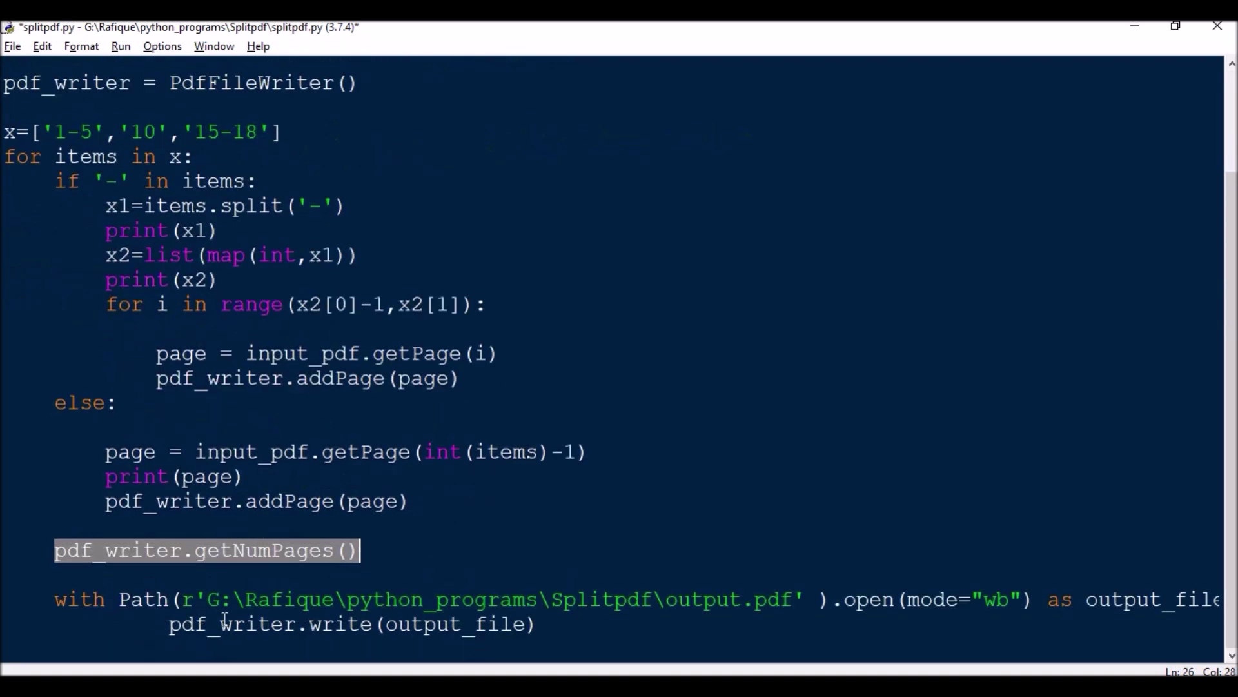
drag(207, 600, 794, 601)
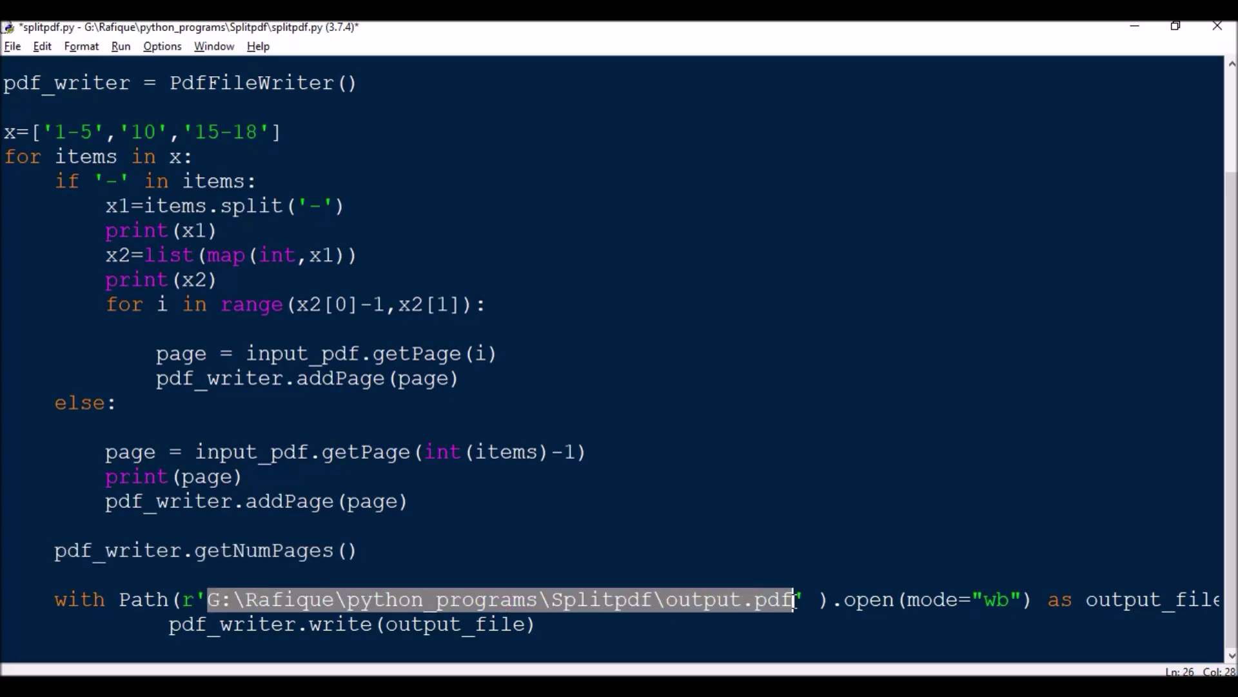
drag(910, 600, 1220, 602)
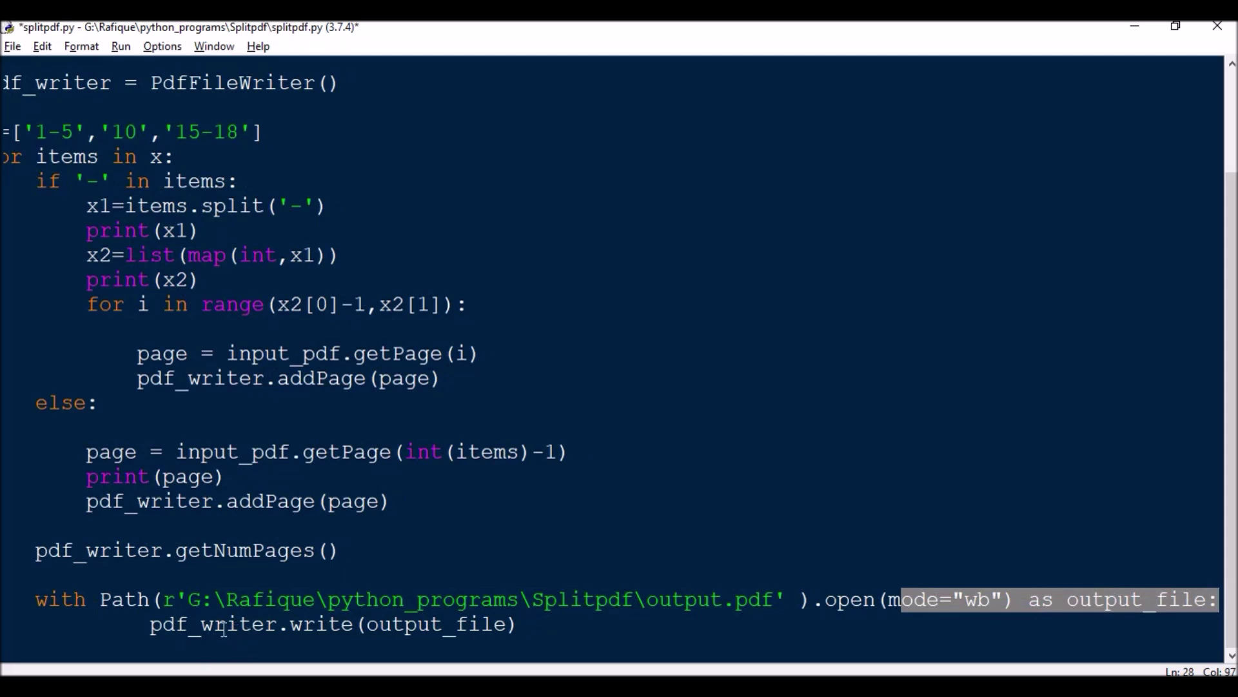
drag(494, 624, 456, 624)
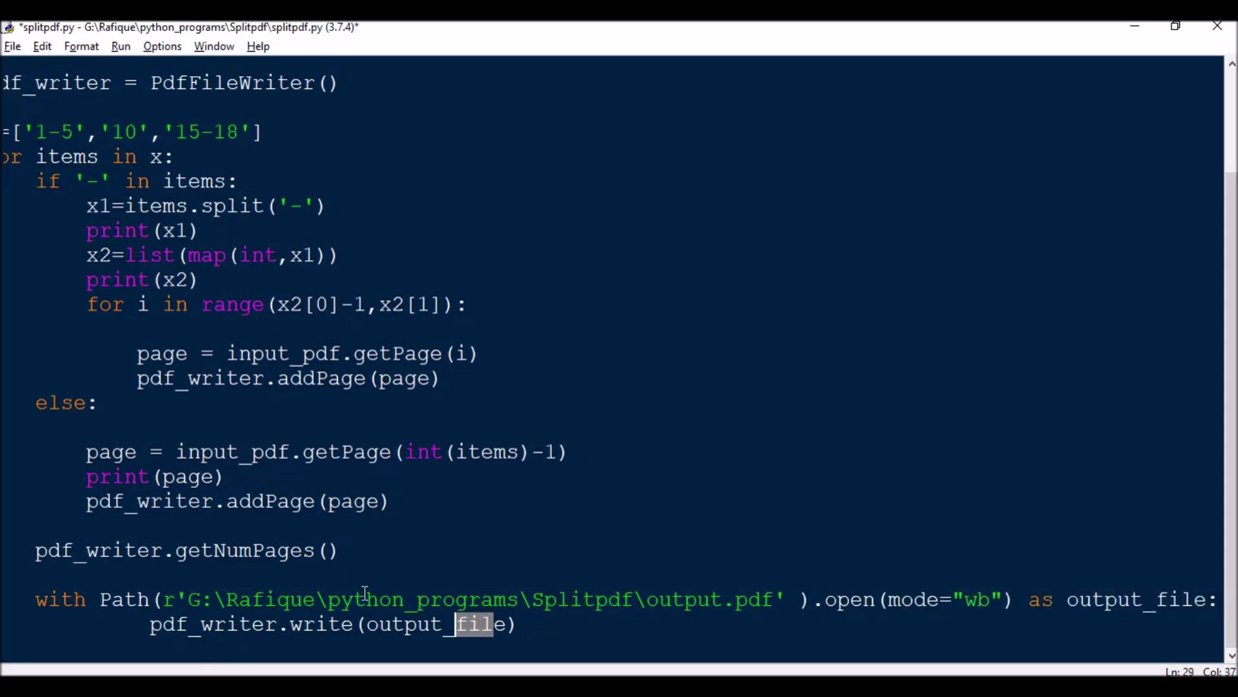
drag(48, 551, 163, 550)
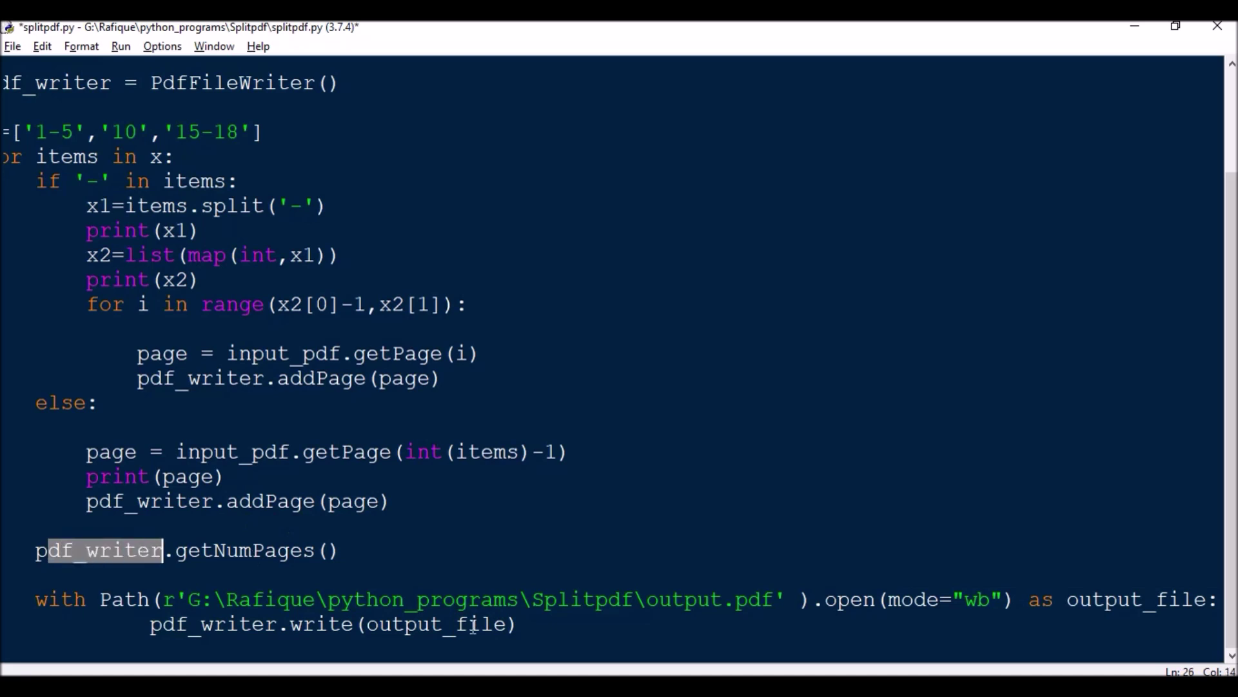
key(ctrl+End)
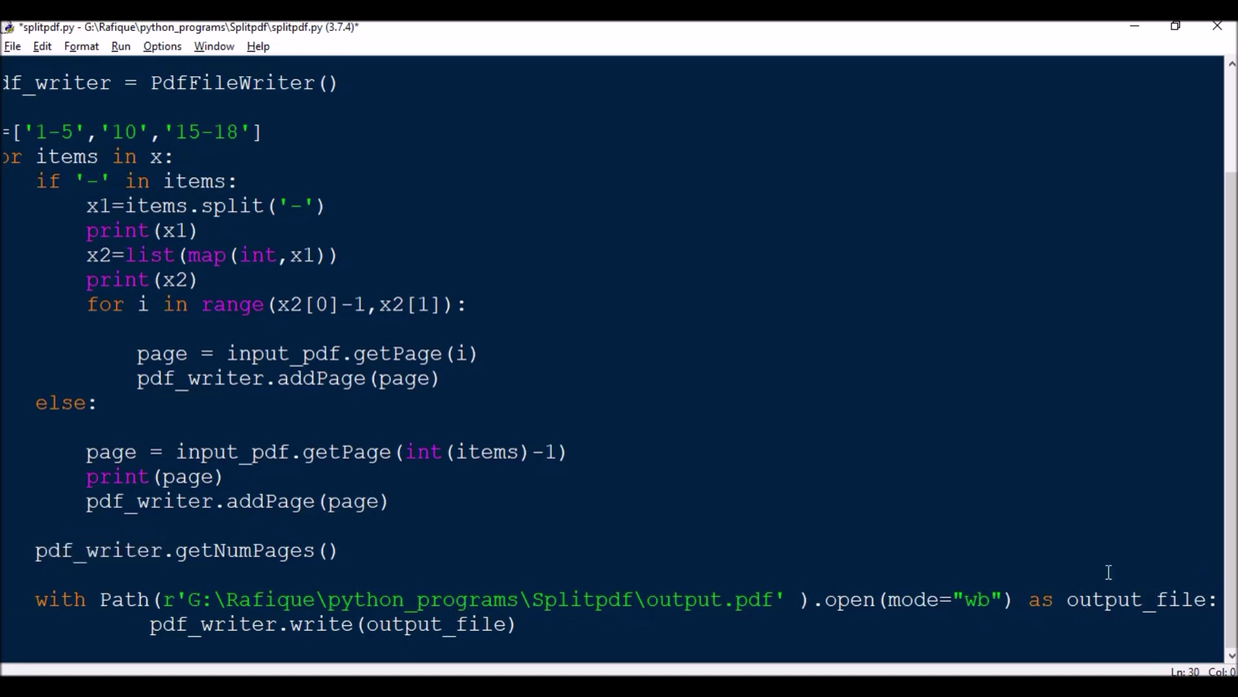
scroll(540, 622, up, 5)
Save and run splitpdf.py with Run Module, then close the shell output
click(122, 47)
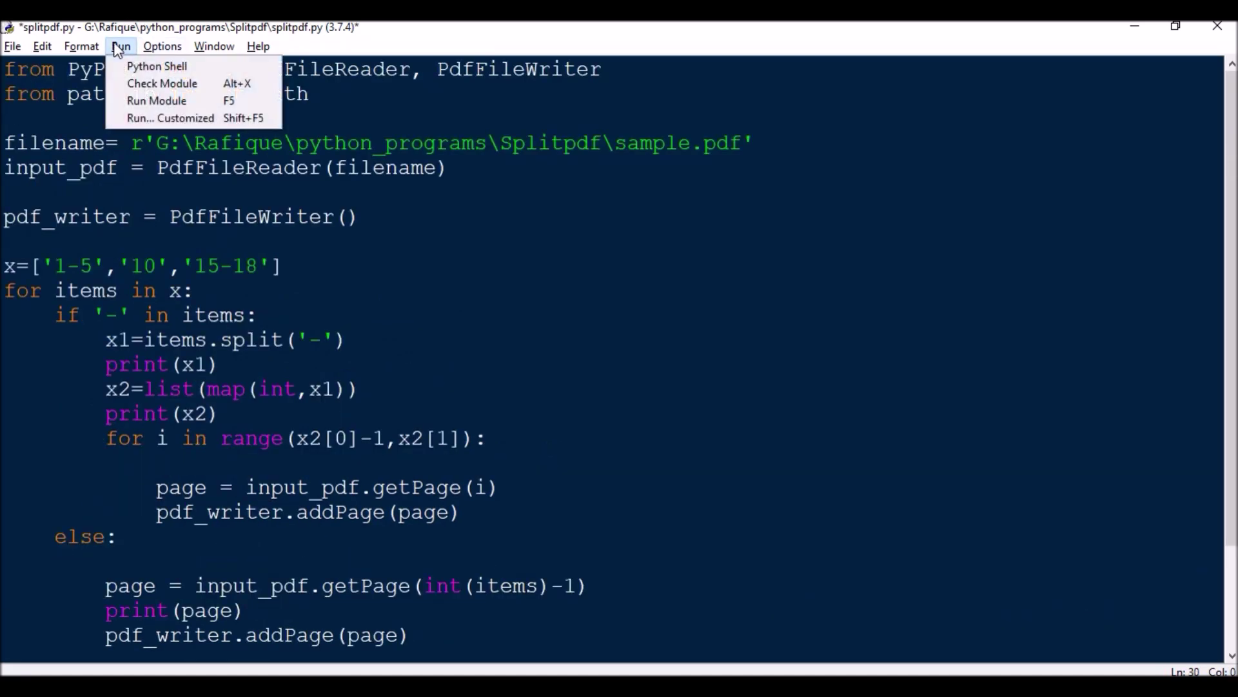
click(150, 94)
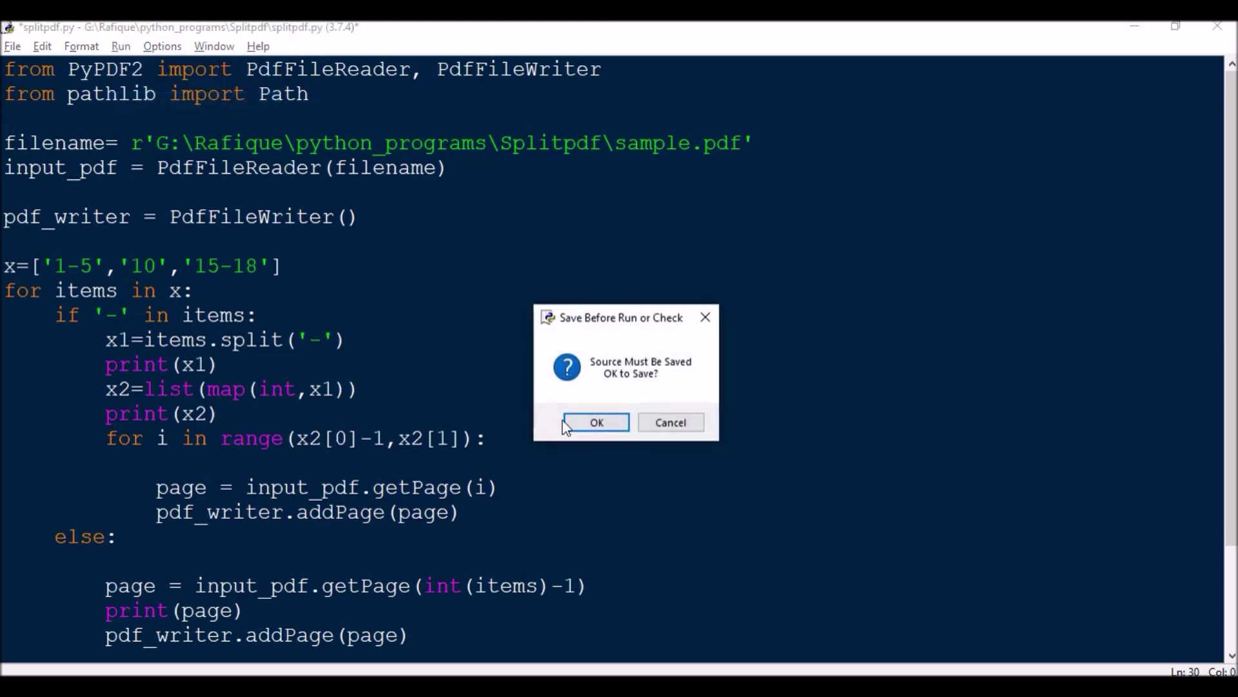
click(582, 418)
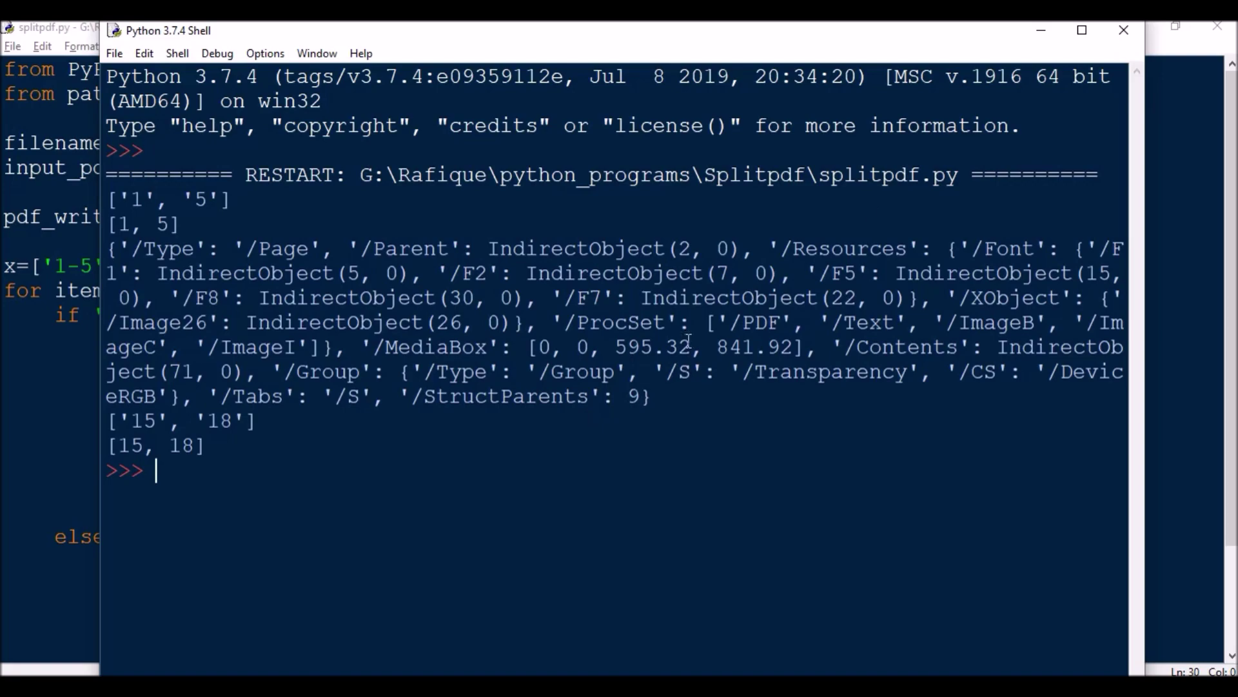
click(1123, 30)
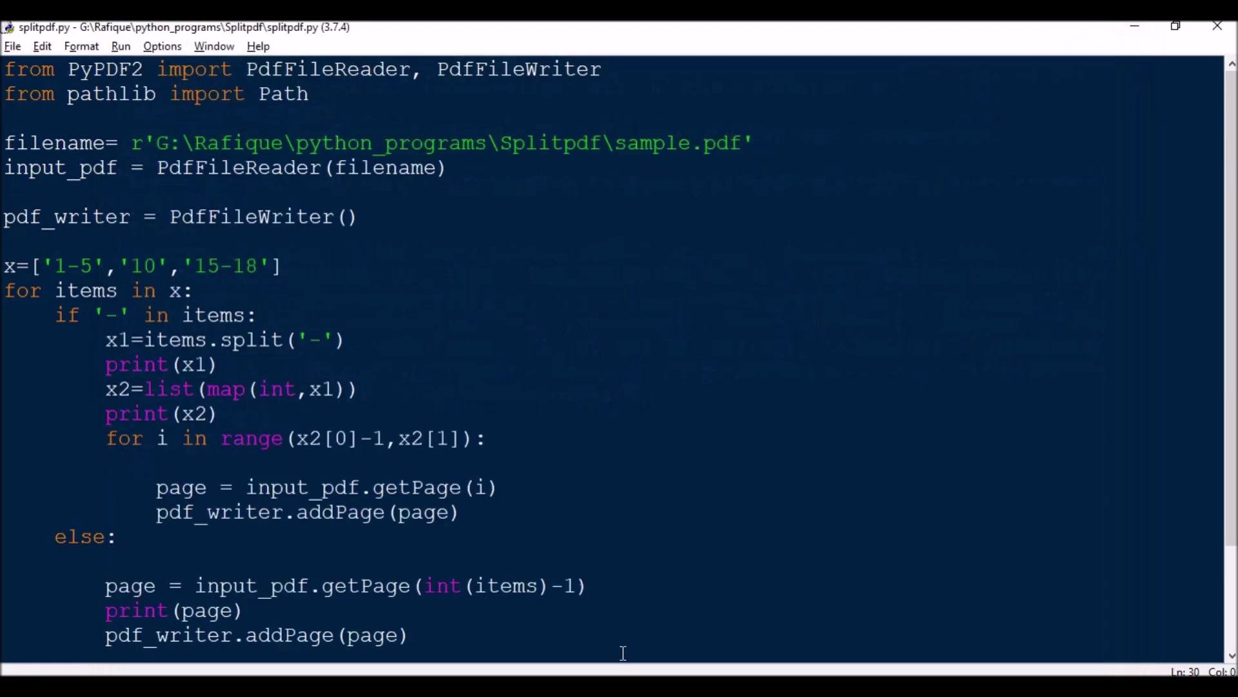
Open the newly created output.pdf from the Splitpdf folder
key(alt+Tab)
click(248, 220)
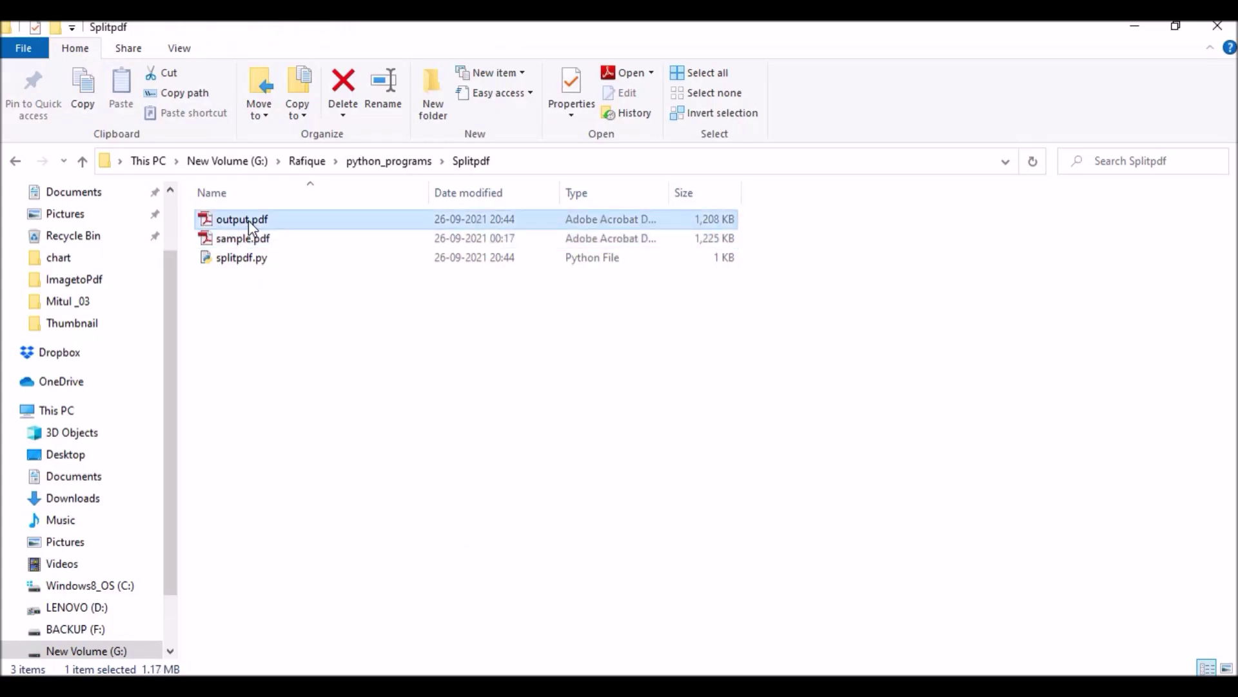
double_click(248, 219)
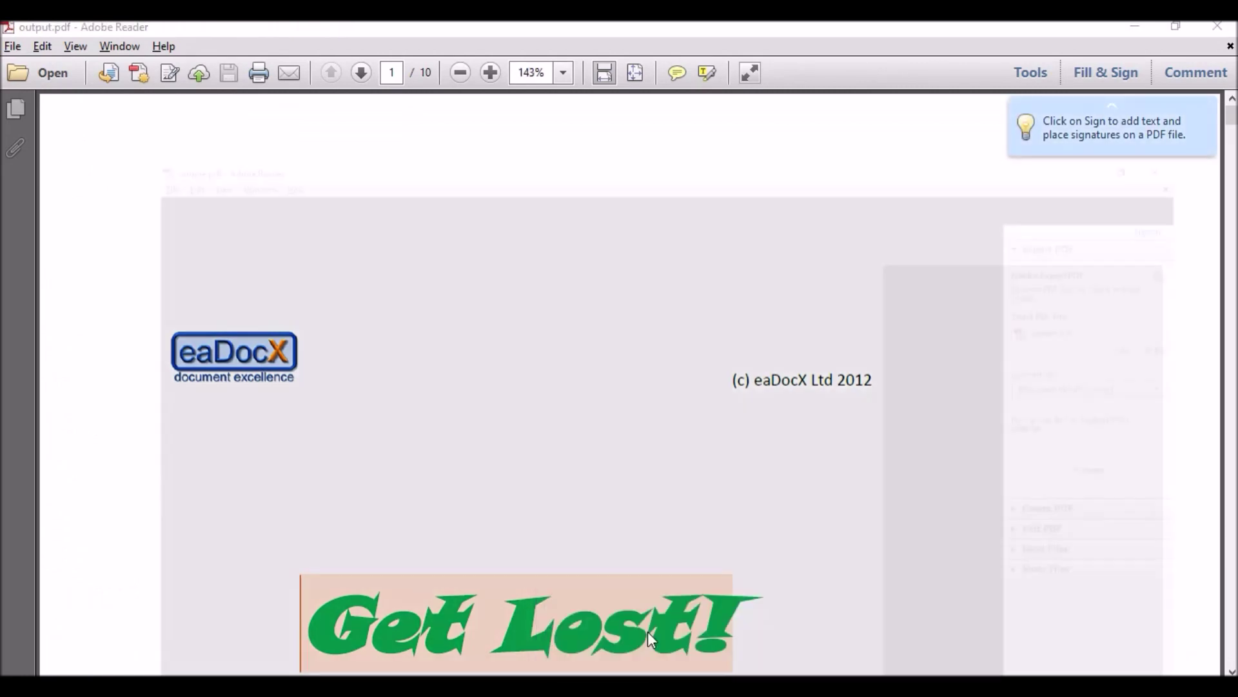
Place sample.pdf on the left and output.pdf on the right, widening both page views
click(647, 632)
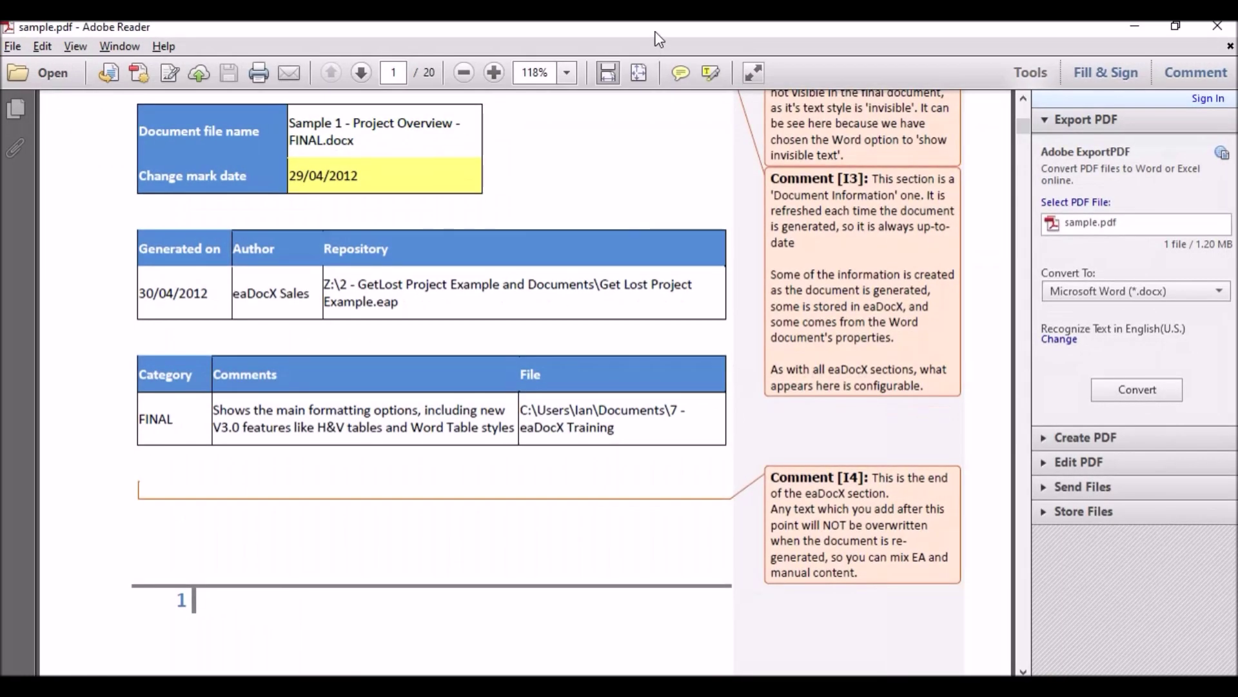
drag(656, 34, 433, 68)
mouse_move(889, 36)
mouse_down()
mouse_move(1098, 84)
mouse_move(987, 75)
mouse_move(967, 60)
mouse_up()
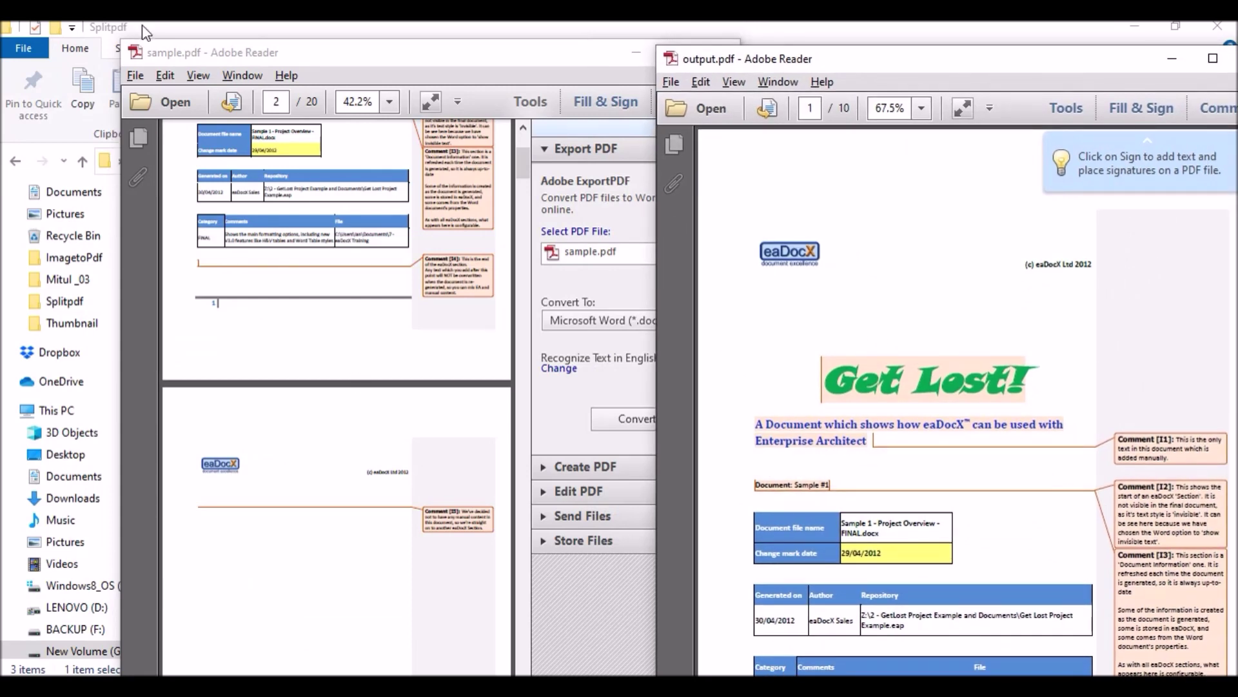
drag(120, 44, 14, 36)
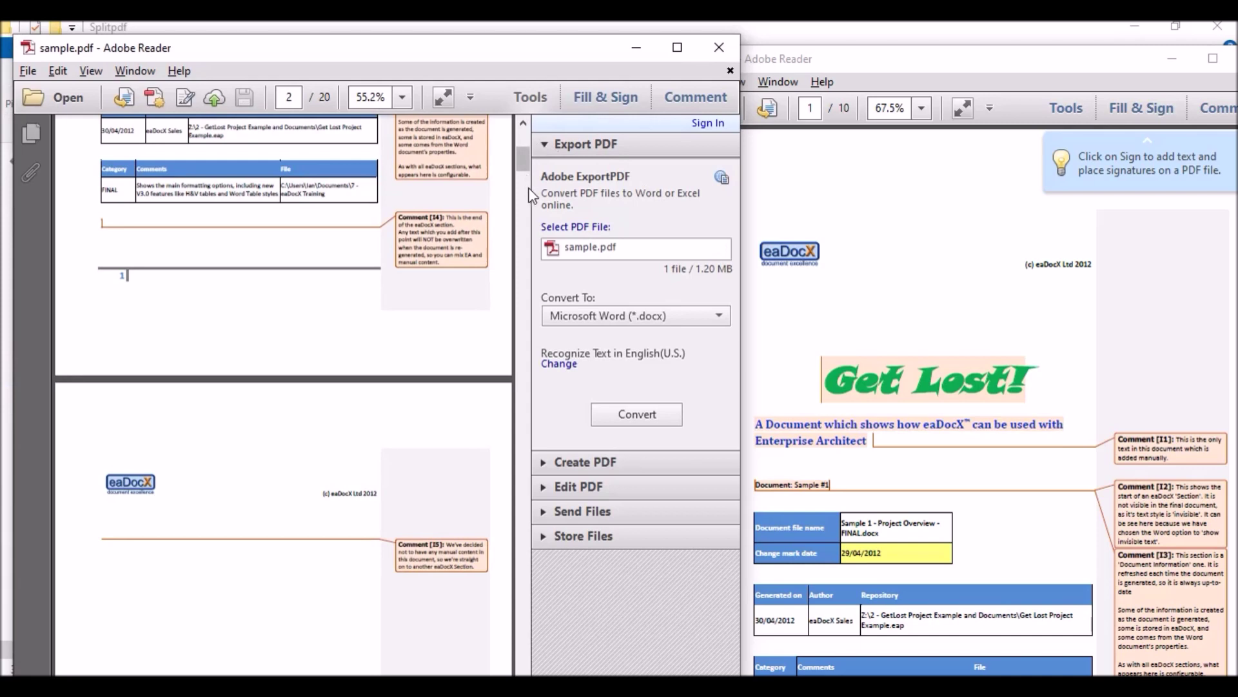
click(531, 98)
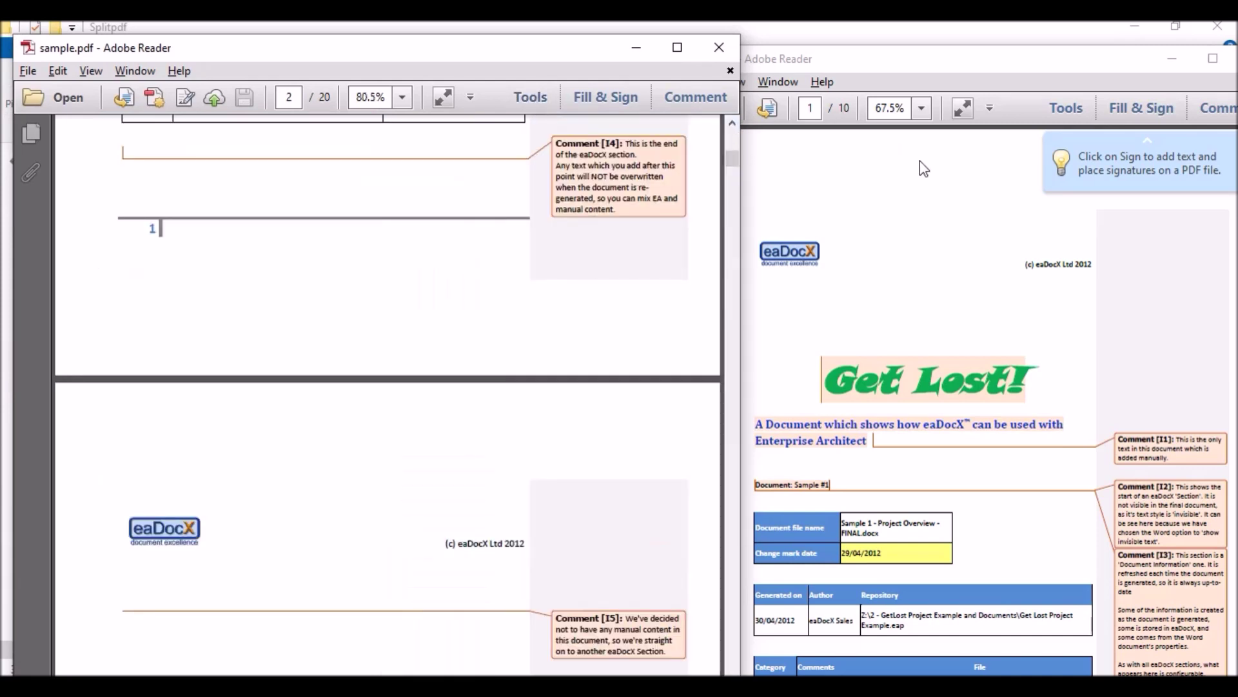
click(1062, 109)
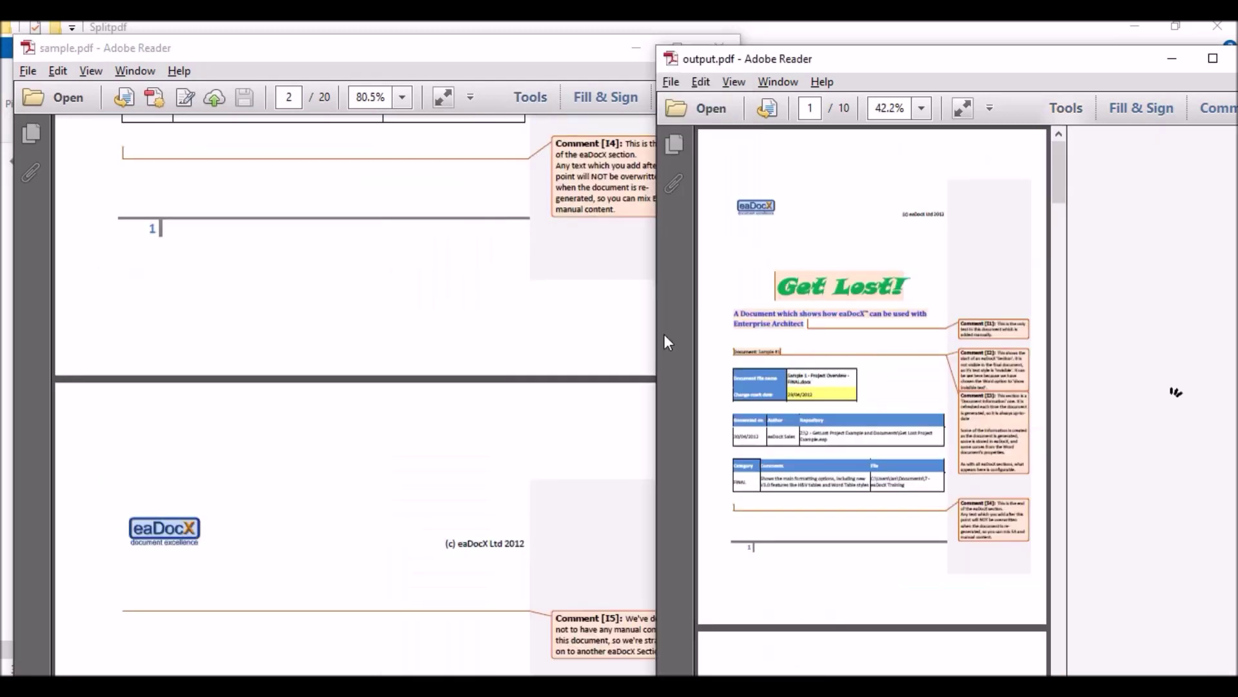
click(1062, 110)
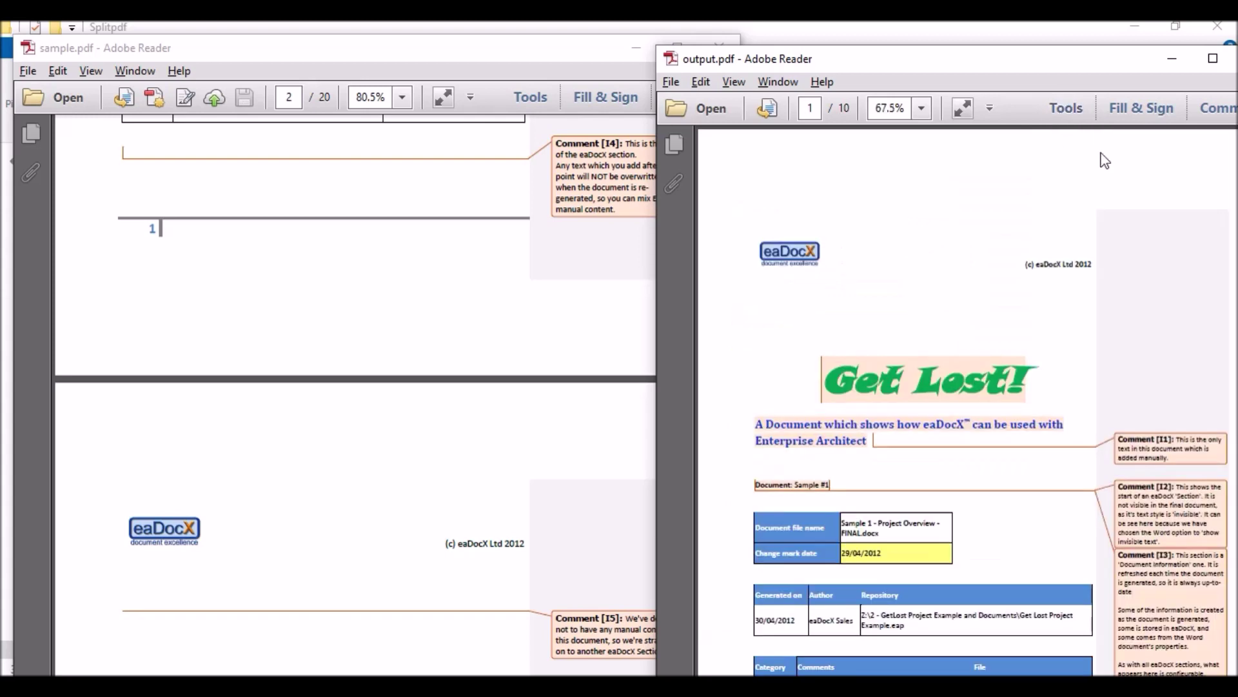
scroll(510, 281, up, 10)
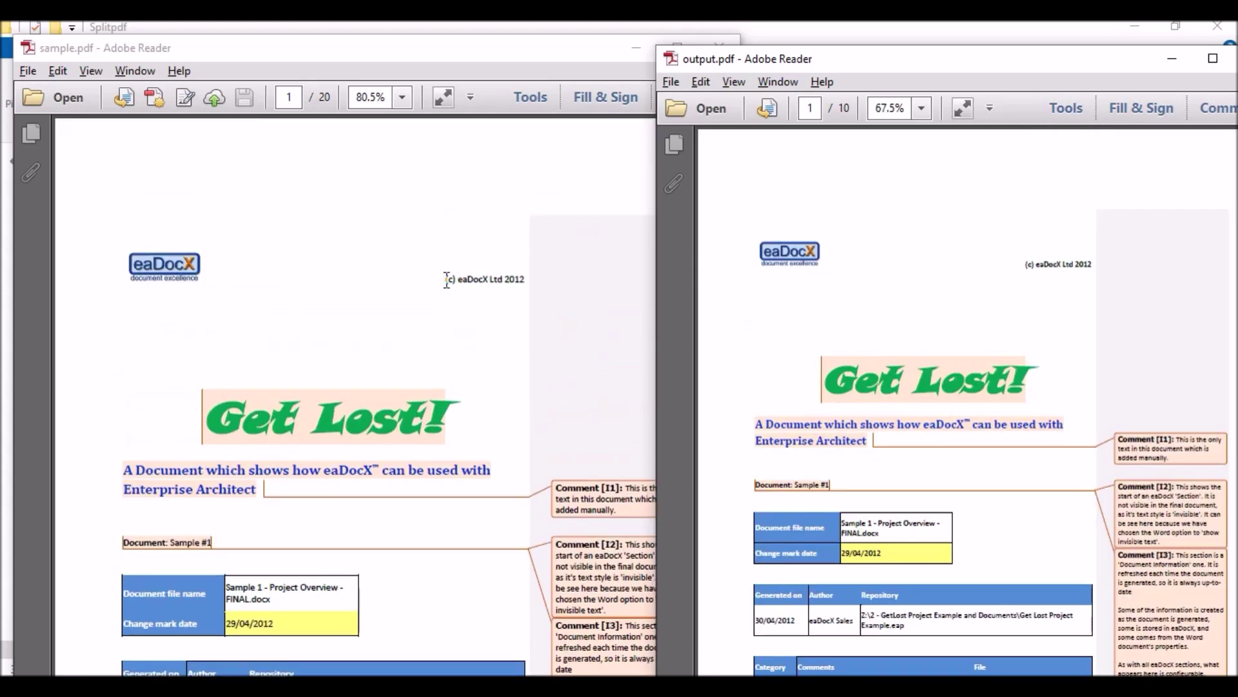
scroll(361, 284, down, 3)
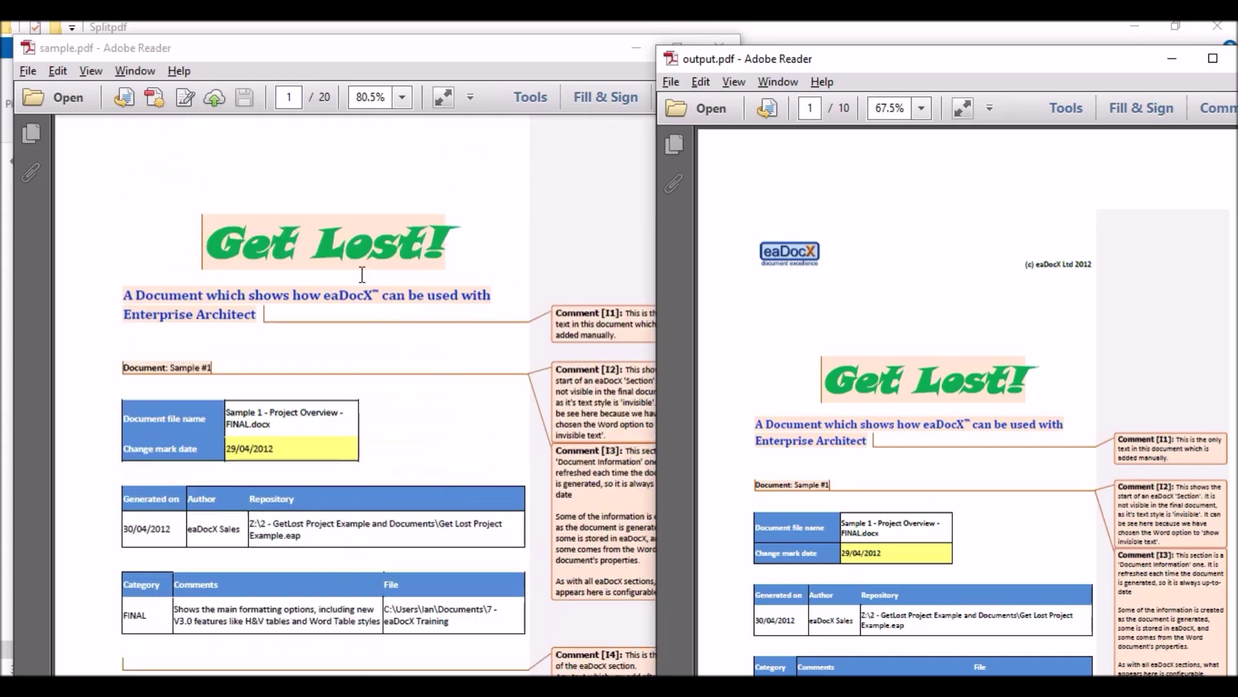
scroll(363, 284, down, 5)
scroll(365, 286, down, 5)
scroll(368, 287, down, 10)
scroll(372, 288, down, 5)
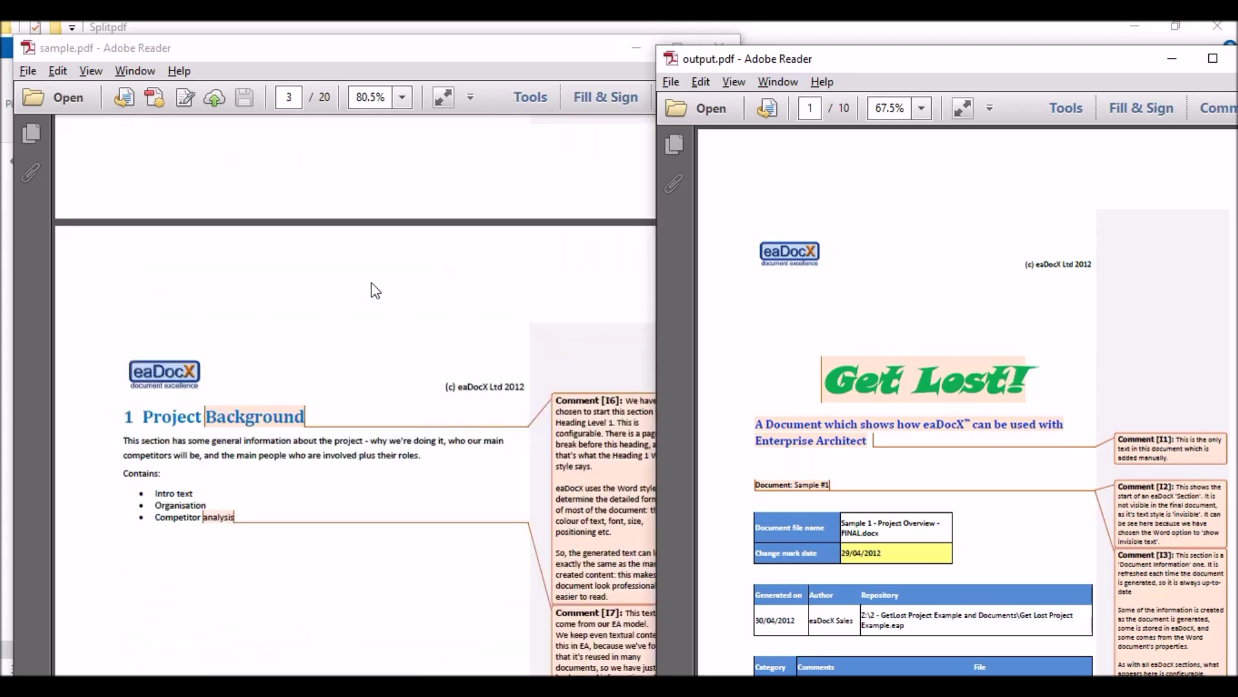
scroll(373, 288, down, 5)
scroll(375, 285, down, 5)
scroll(375, 281, down, 5)
scroll(377, 282, down, 5)
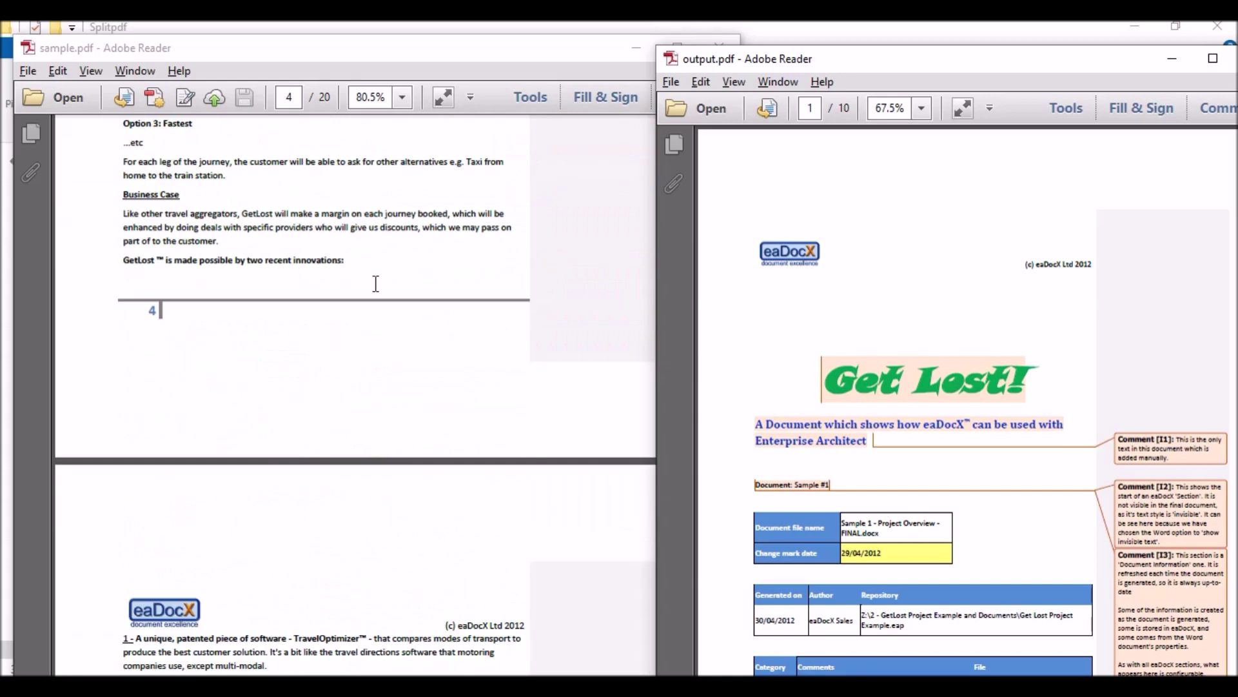
scroll(377, 286, down, 5)
scroll(377, 290, down, 5)
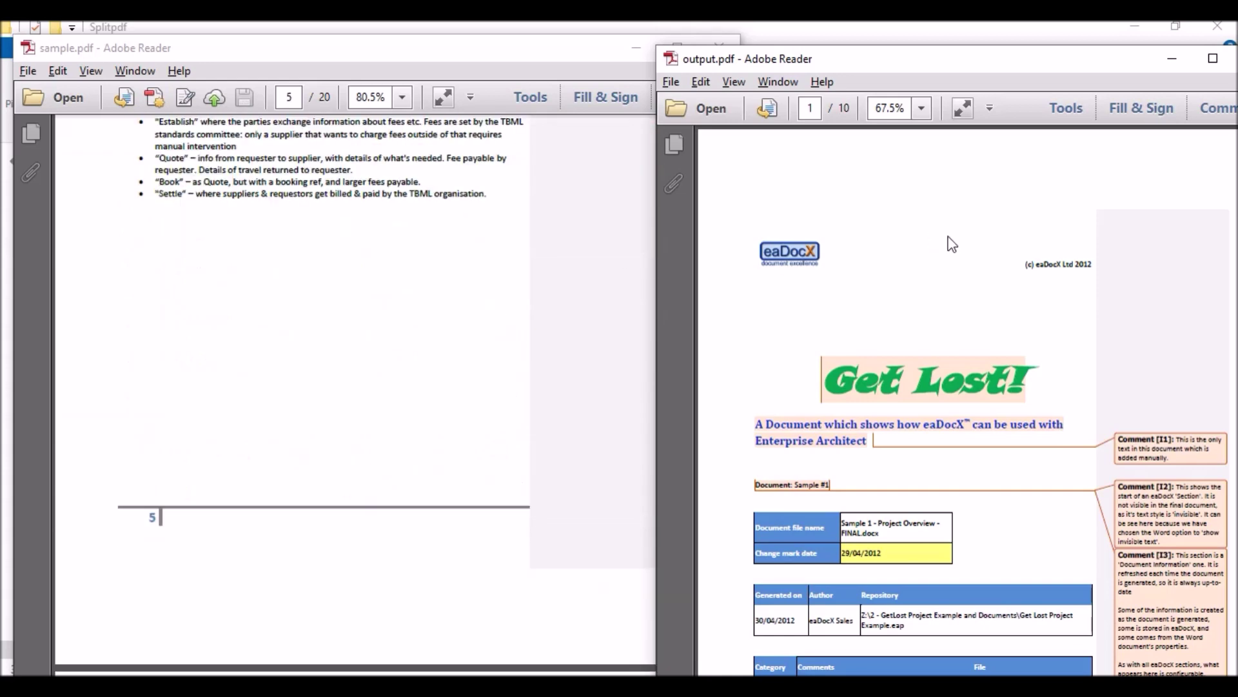
scroll(952, 244, down, 5)
scroll(950, 242, down, 5)
scroll(951, 241, down, 5)
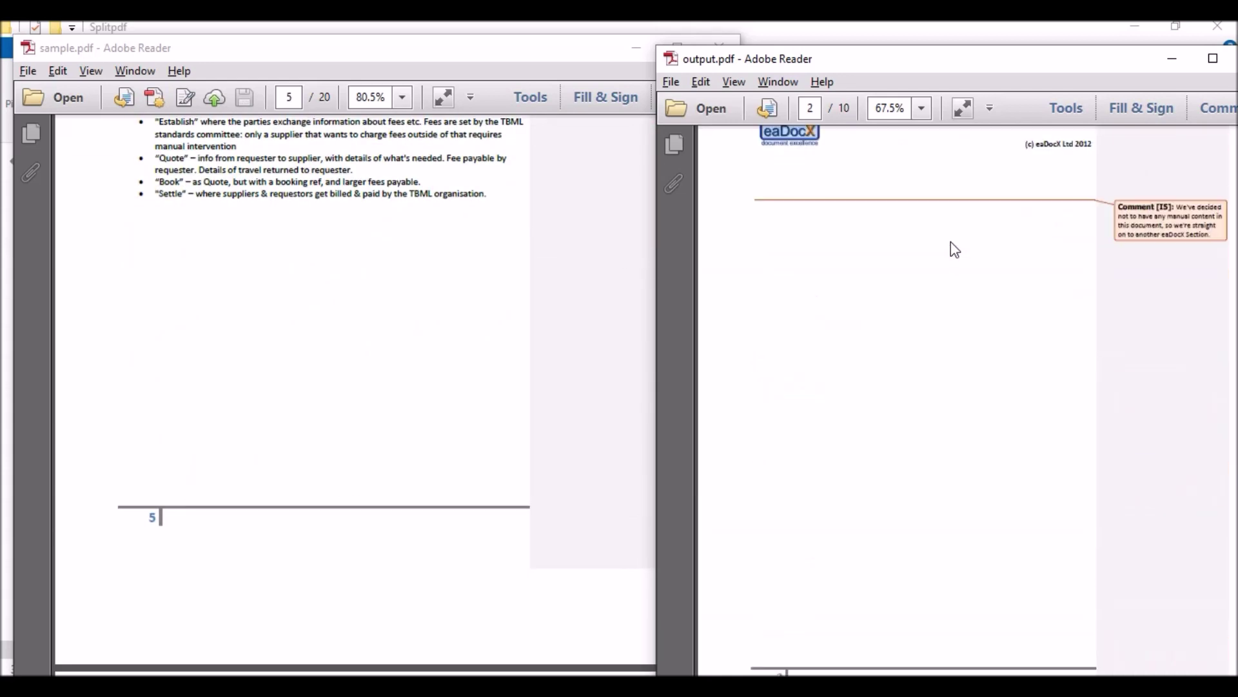
scroll(953, 247, down, 5)
scroll(951, 249, down, 5)
scroll(951, 249, down, 5)
scroll(951, 249, down, 5)
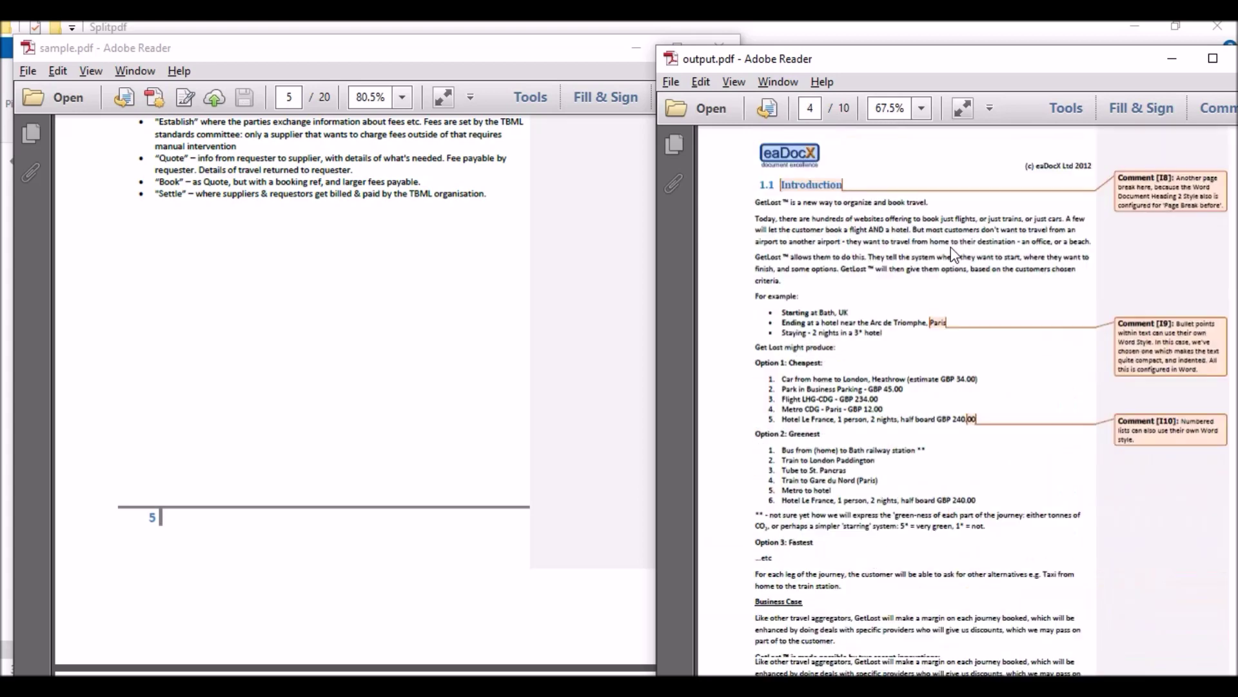
scroll(951, 249, down, 5)
scroll(950, 249, down, 5)
scroll(949, 247, down, 5)
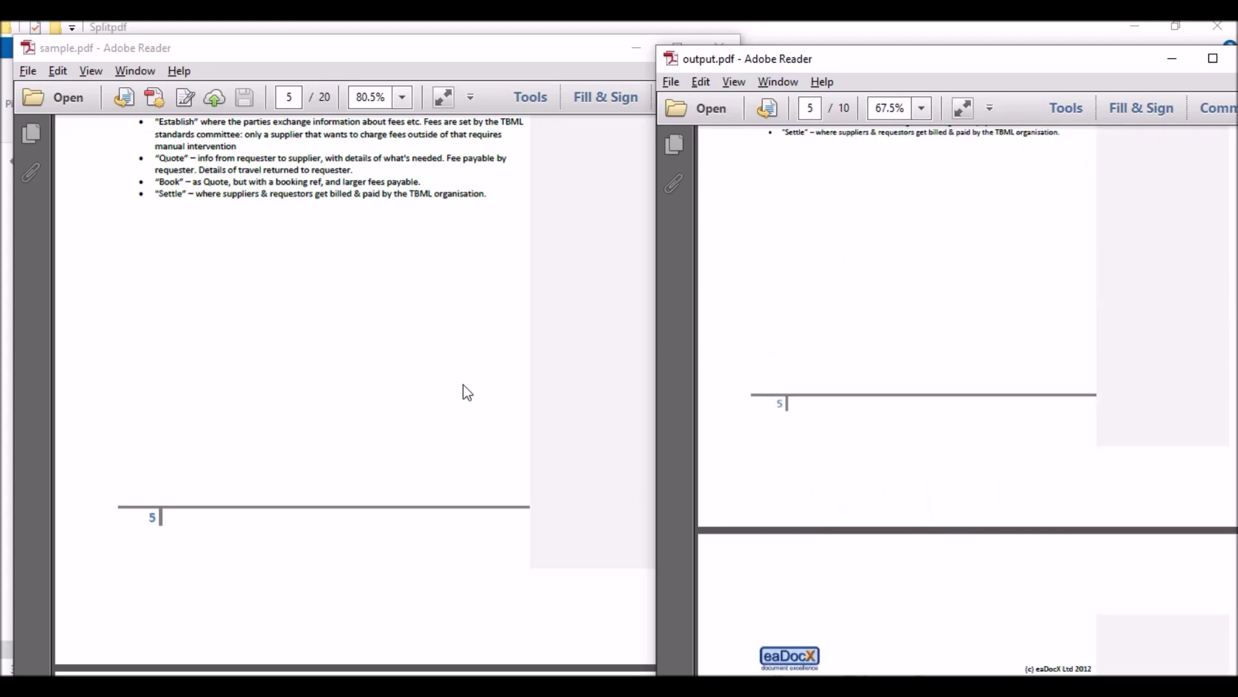
scroll(464, 392, down, 3)
scroll(420, 396, down, 5)
scroll(420, 396, down, 1)
scroll(429, 396, down, 3)
scroll(433, 406, down, 3)
scroll(189, 492, down, 5)
scroll(188, 497, down, 5)
scroll(200, 491, down, 5)
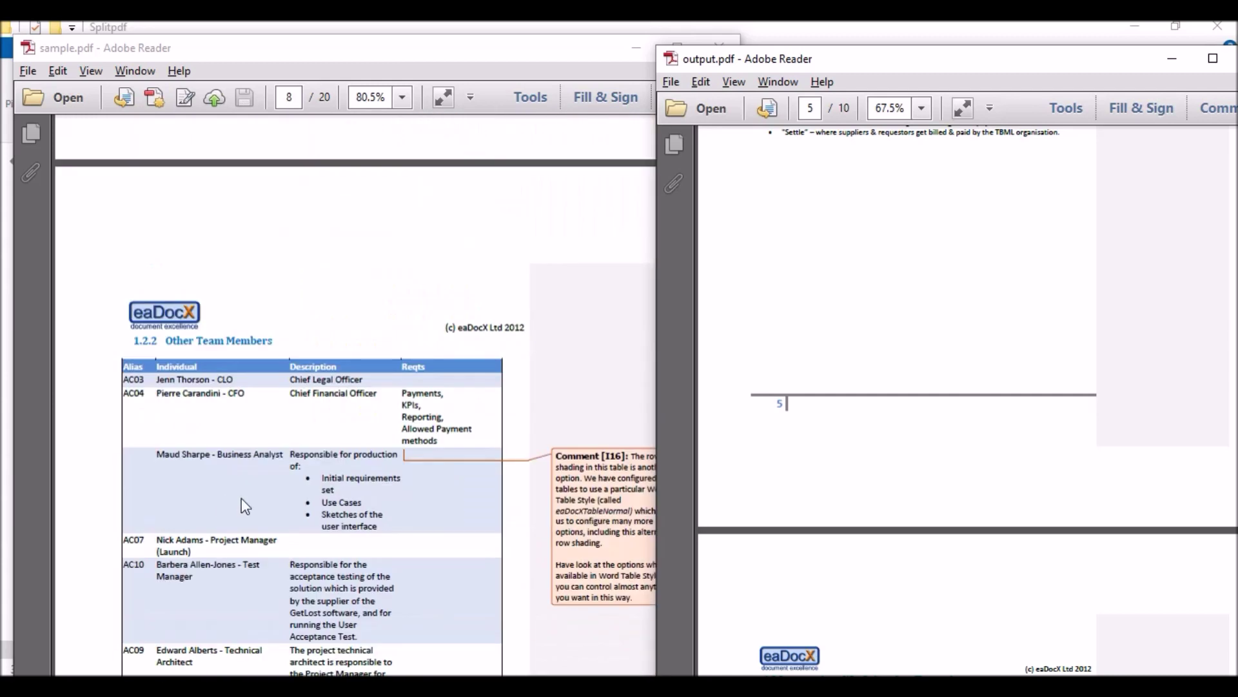
scroll(291, 497, down, 5)
scroll(290, 497, down, 5)
scroll(296, 498, down, 5)
scroll(294, 489, down, 5)
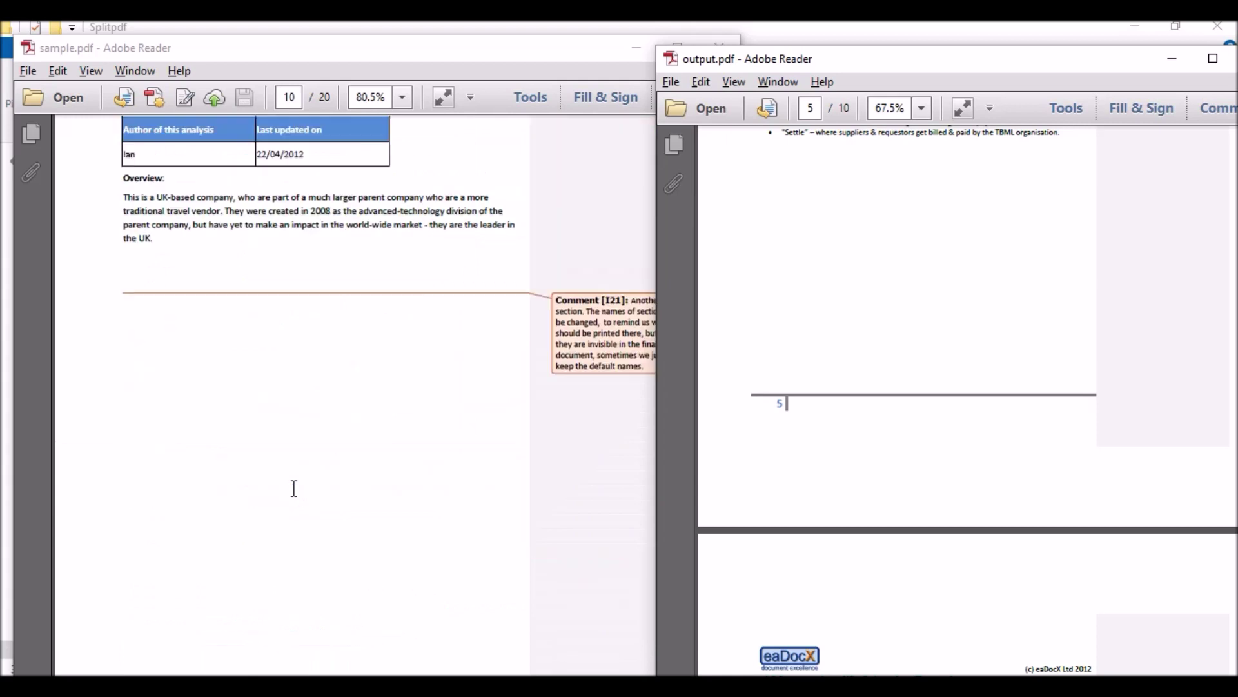
scroll(296, 495, down, 5)
scroll(953, 455, down, 5)
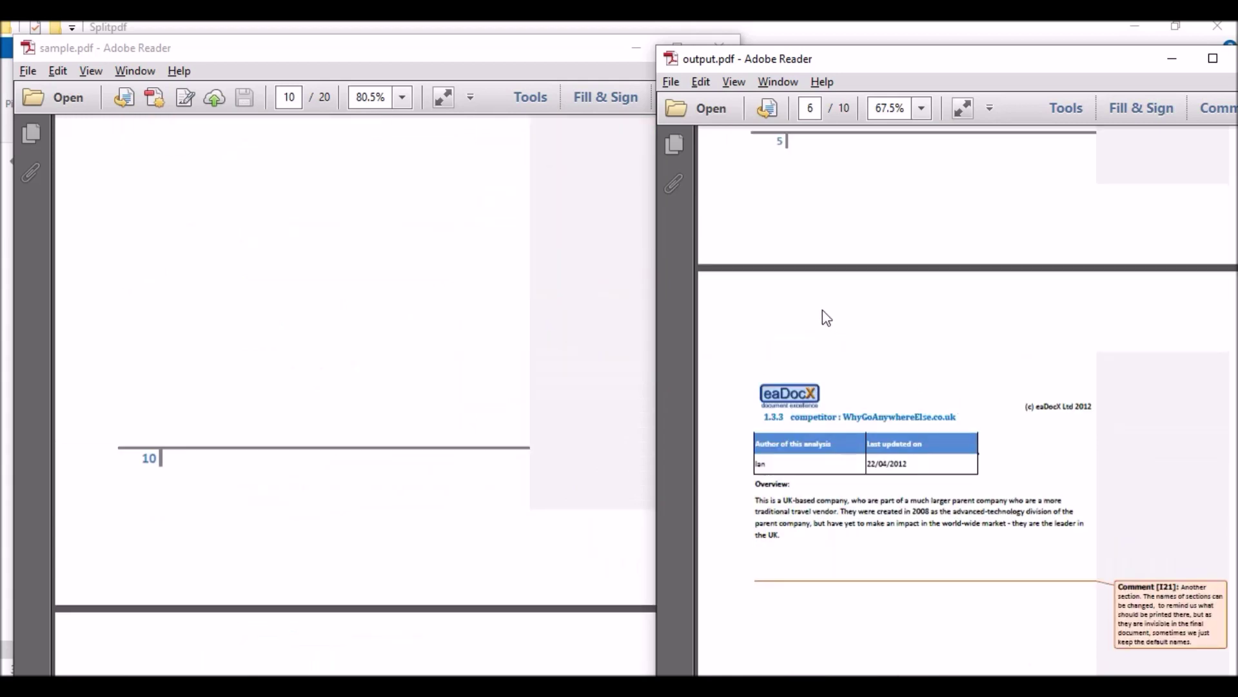
scroll(869, 344, down, 2)
scroll(868, 351, down, 4)
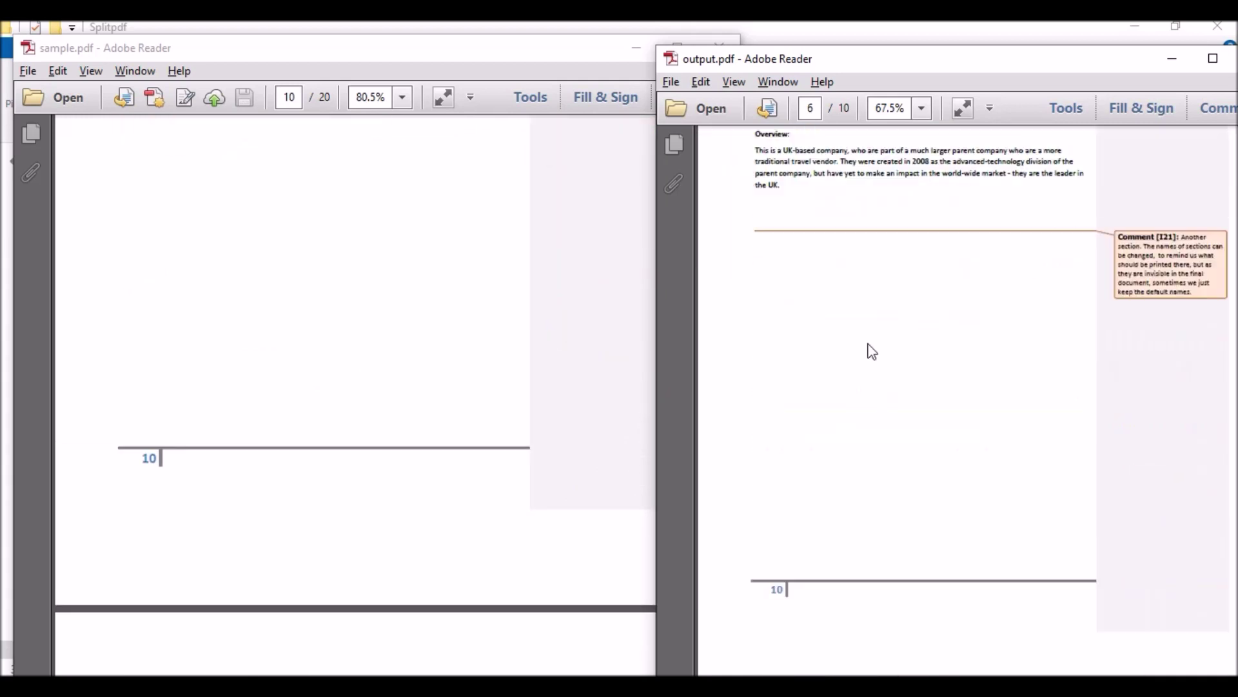
scroll(749, 509, down, 2)
Select, then deselect, the text on output.pdf's page 6 while comparing it with page 10
key(ctrl+a)
scroll(384, 371, up, 3)
scroll(394, 360, up, 2)
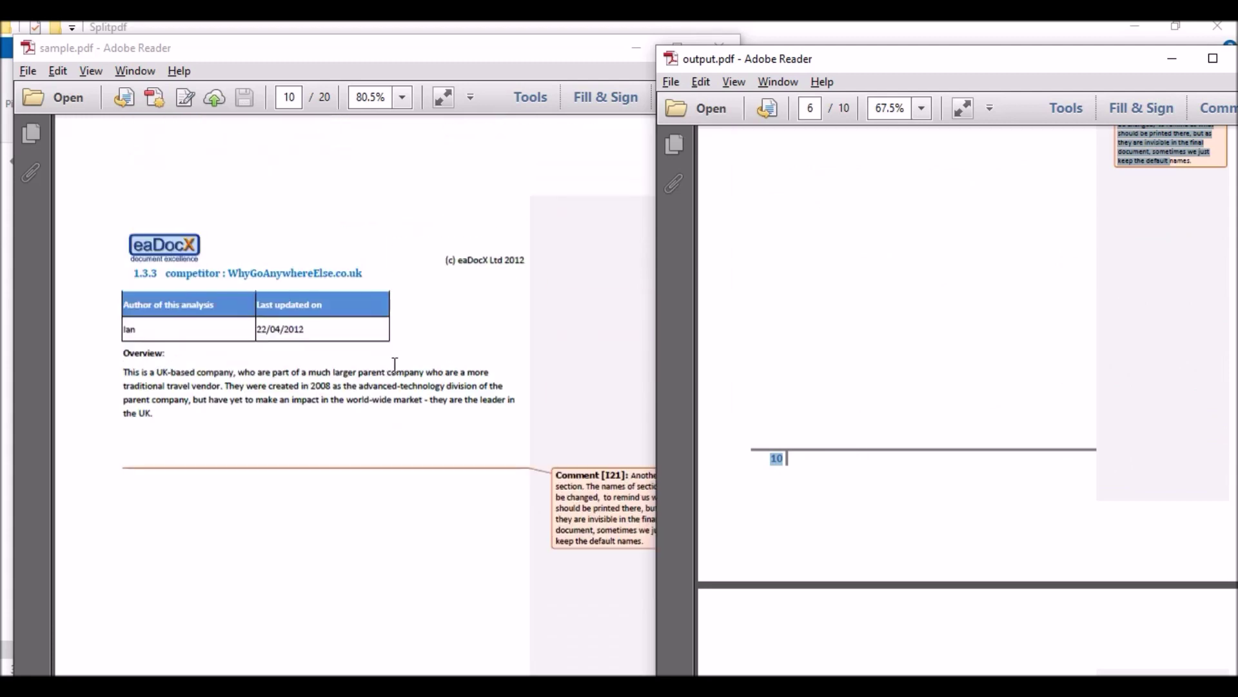
scroll(912, 421, up, 2)
scroll(908, 408, up, 1)
click(908, 402)
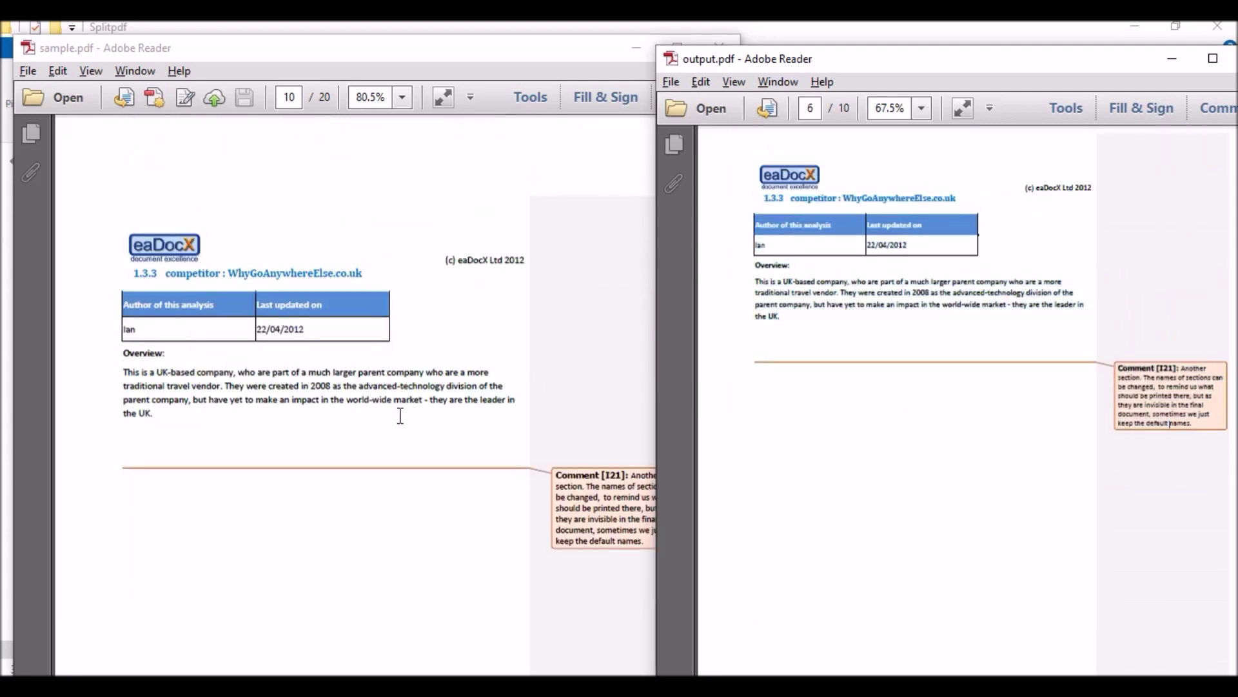
scroll(403, 409, down, 3)
scroll(407, 417, down, 4)
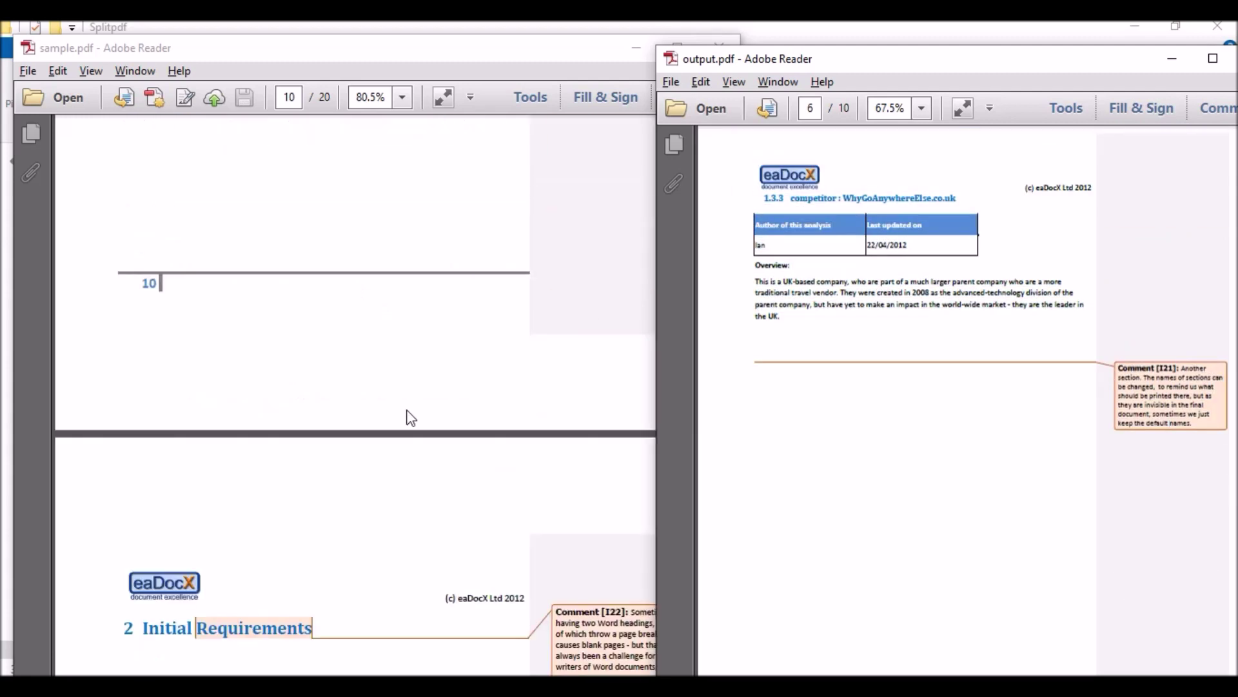
scroll(409, 417, down, 4)
scroll(409, 417, down, 5)
scroll(436, 433, down, 5)
scroll(446, 434, down, 5)
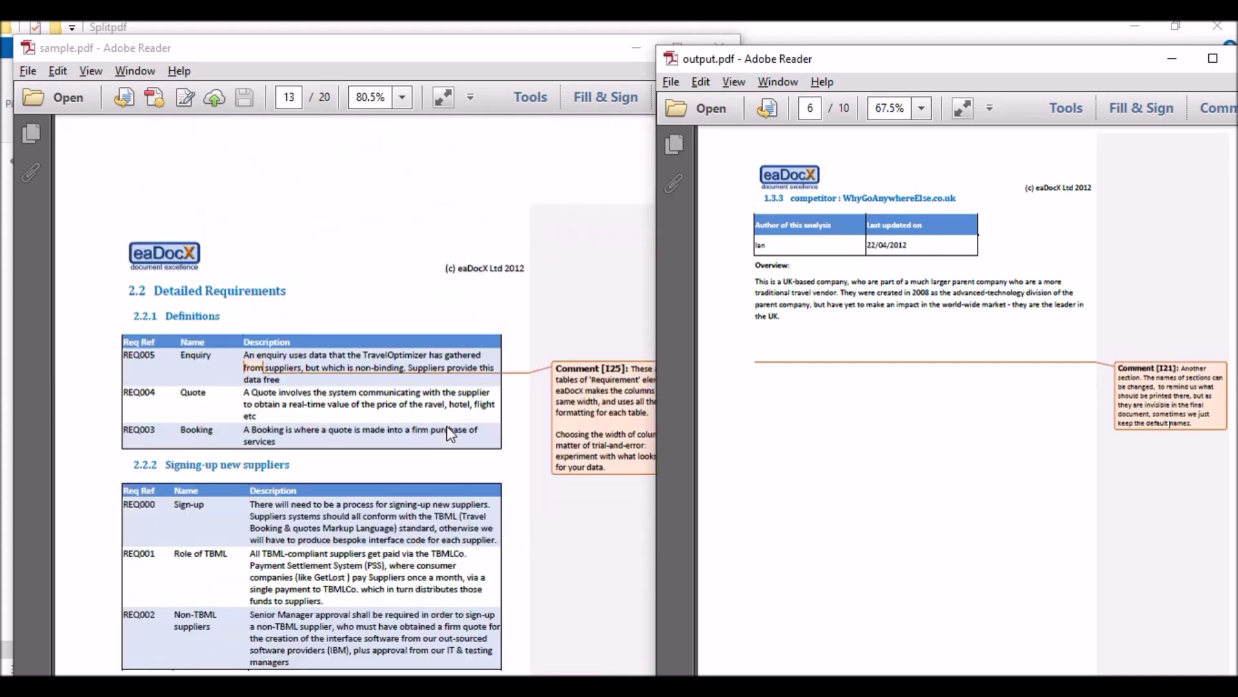
scroll(448, 432, down, 4)
scroll(455, 424, down, 5)
scroll(456, 422, down, 5)
scroll(458, 422, down, 5)
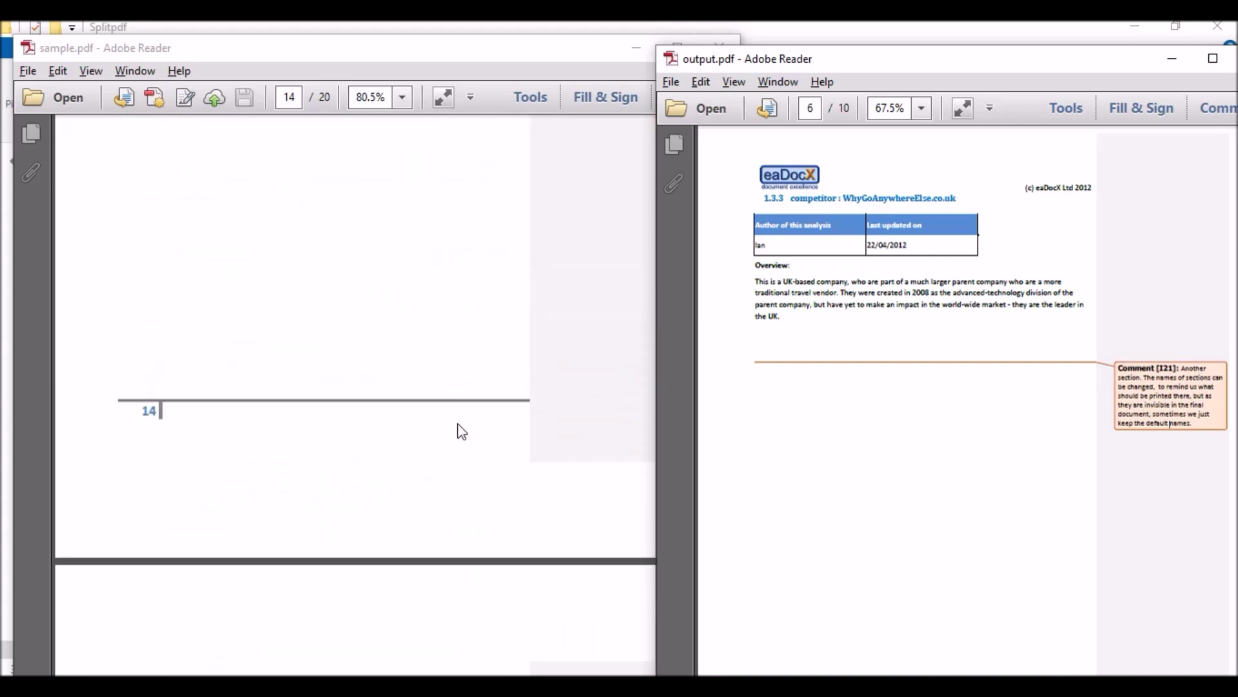
scroll(459, 424, down, 5)
scroll(459, 424, down, 4)
scroll(925, 423, up, 2)
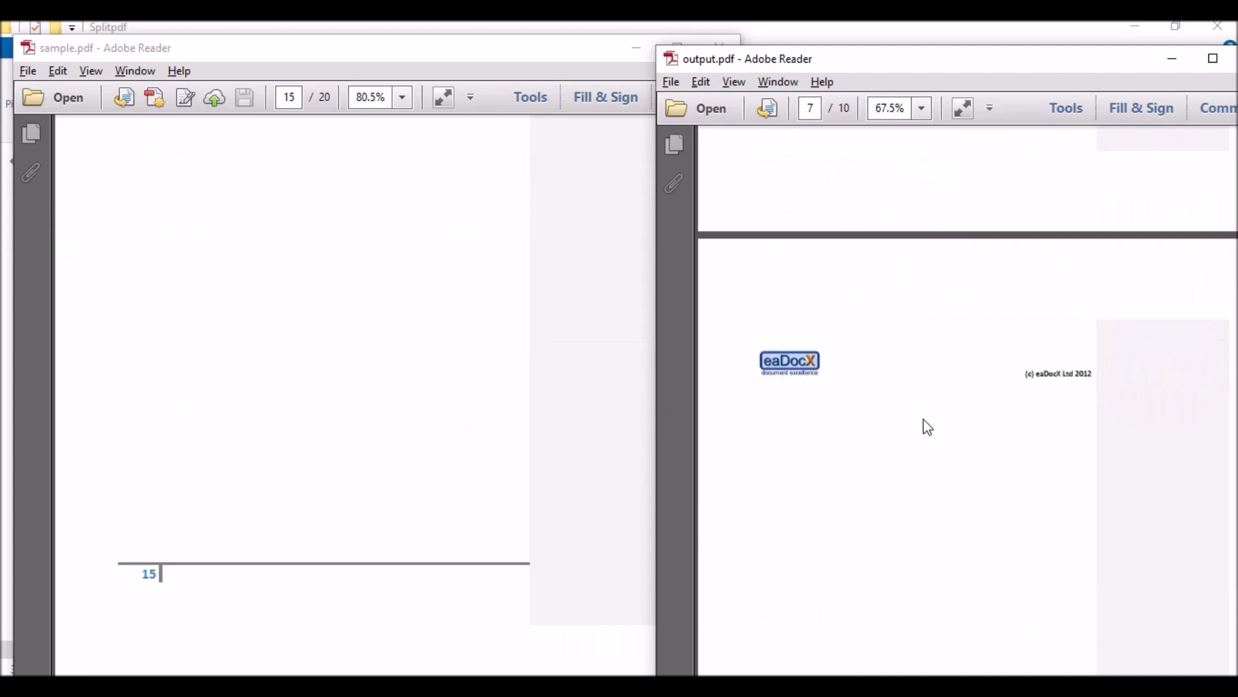
scroll(924, 417, down, 5)
scroll(924, 416, up, 2)
scroll(924, 423, down, 3)
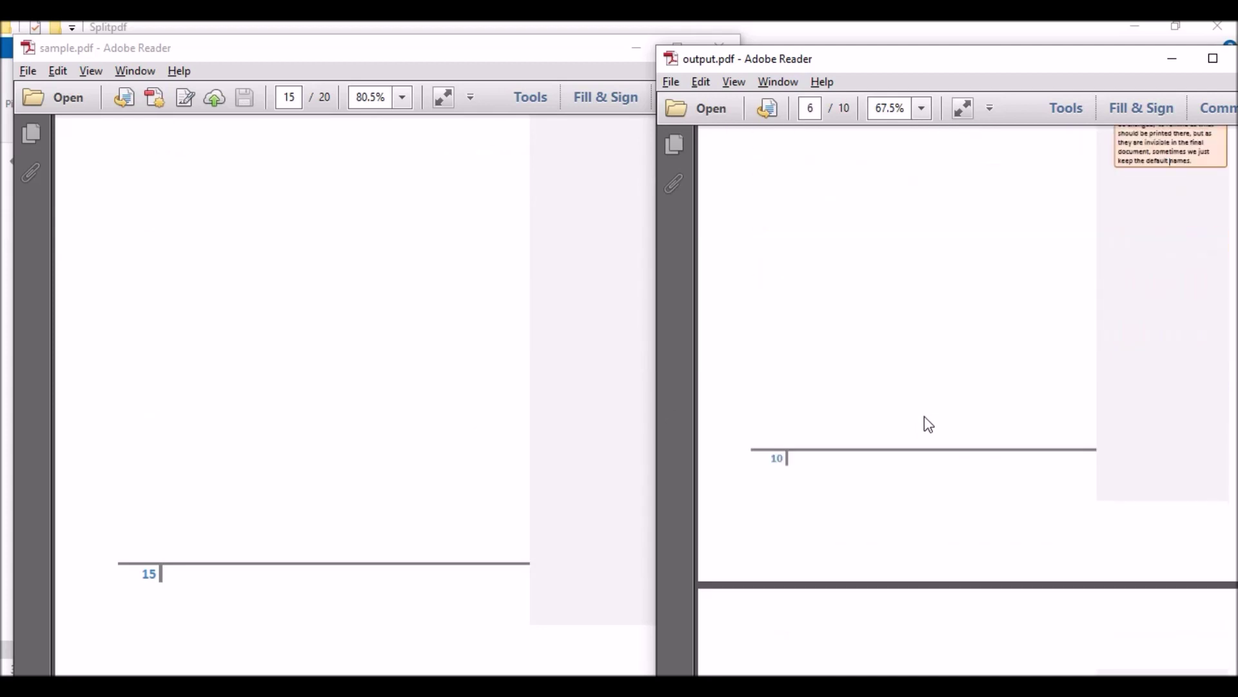
scroll(924, 423, down, 5)
scroll(940, 430, down, 3)
scroll(940, 430, down, 5)
scroll(944, 430, down, 6)
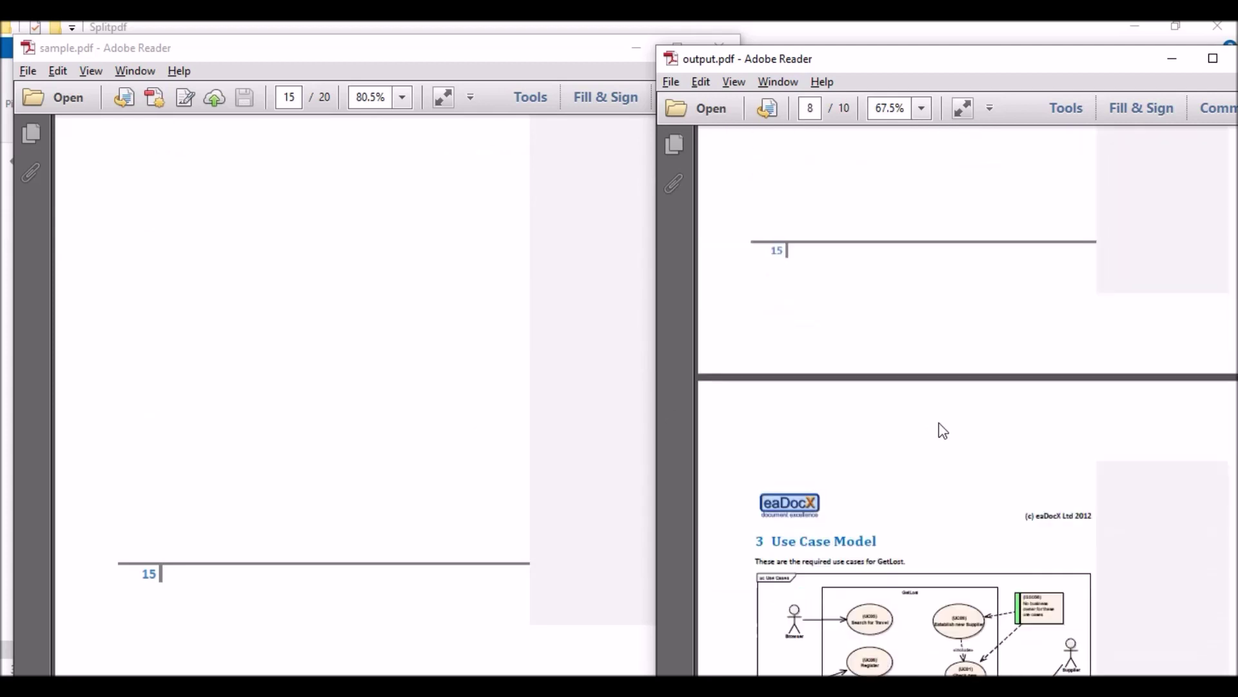
scroll(939, 429, down, 7)
scroll(940, 429, down, 4)
scroll(939, 429, down, 1)
scroll(578, 438, down, 1)
scroll(578, 437, down, 5)
scroll(578, 438, down, 4)
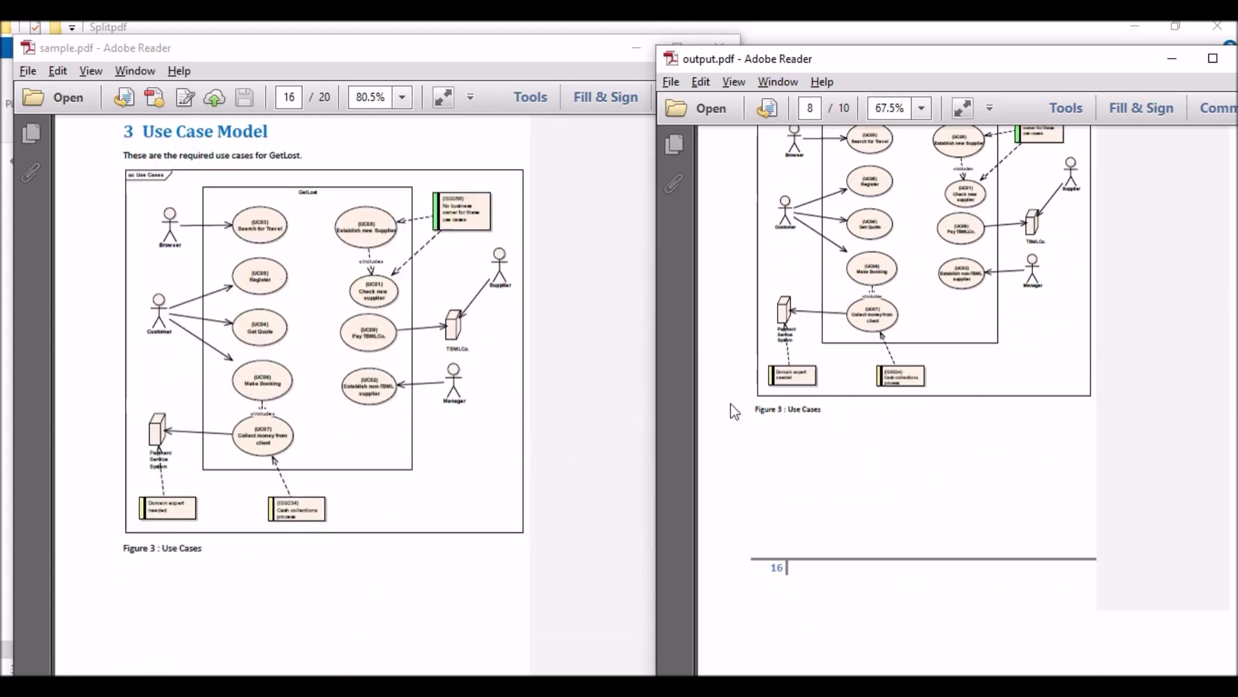
scroll(815, 414, down, 5)
scroll(816, 413, down, 5)
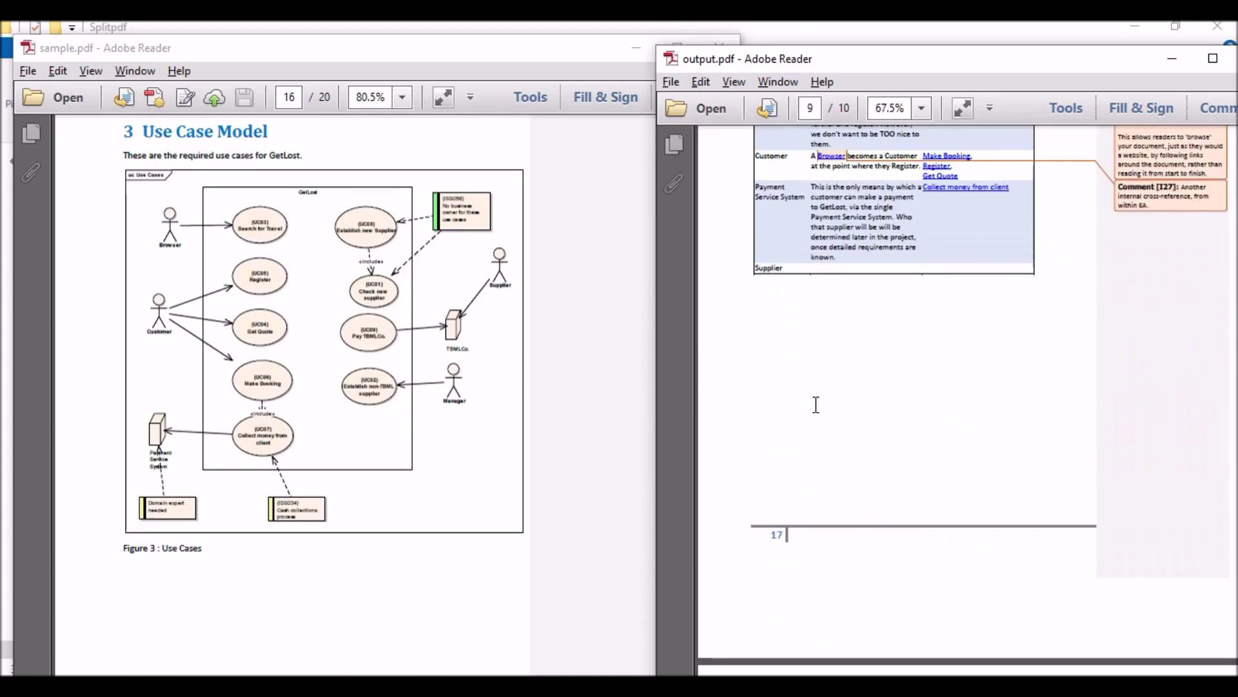
scroll(816, 404, down, 3)
scroll(621, 388, down, 4)
scroll(621, 388, down, 5)
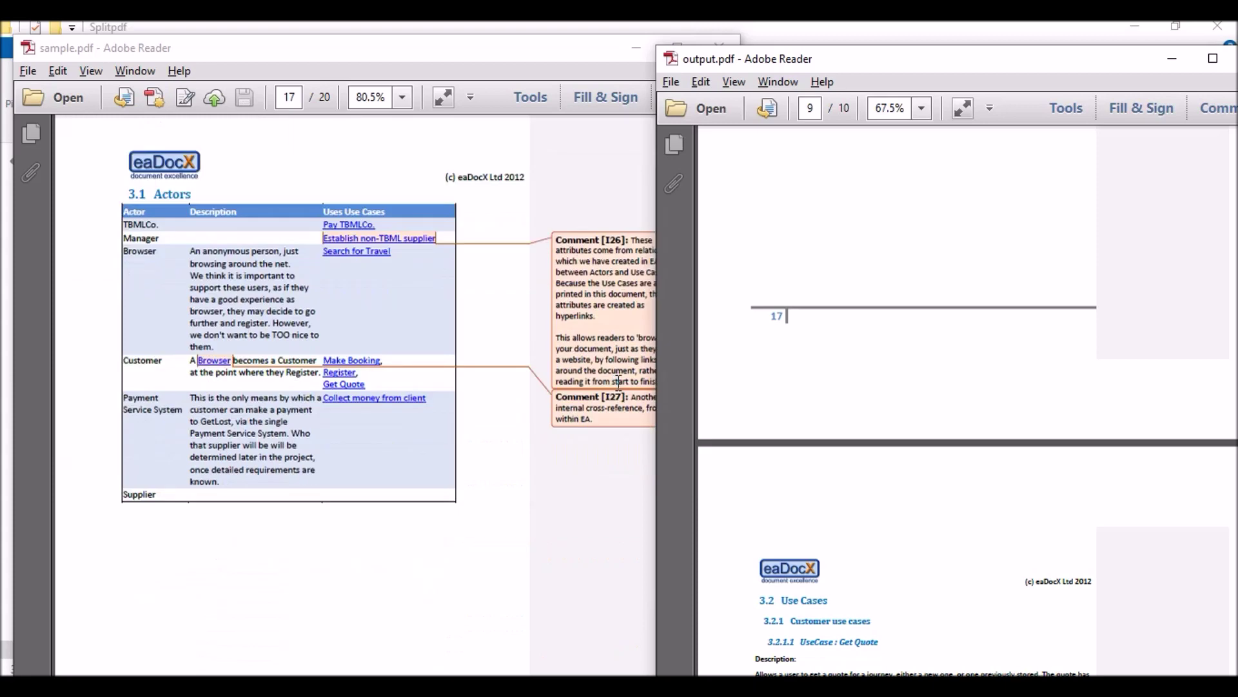
scroll(619, 383, down, 1)
scroll(1013, 434, down, 3)
scroll(1051, 423, down, 9)
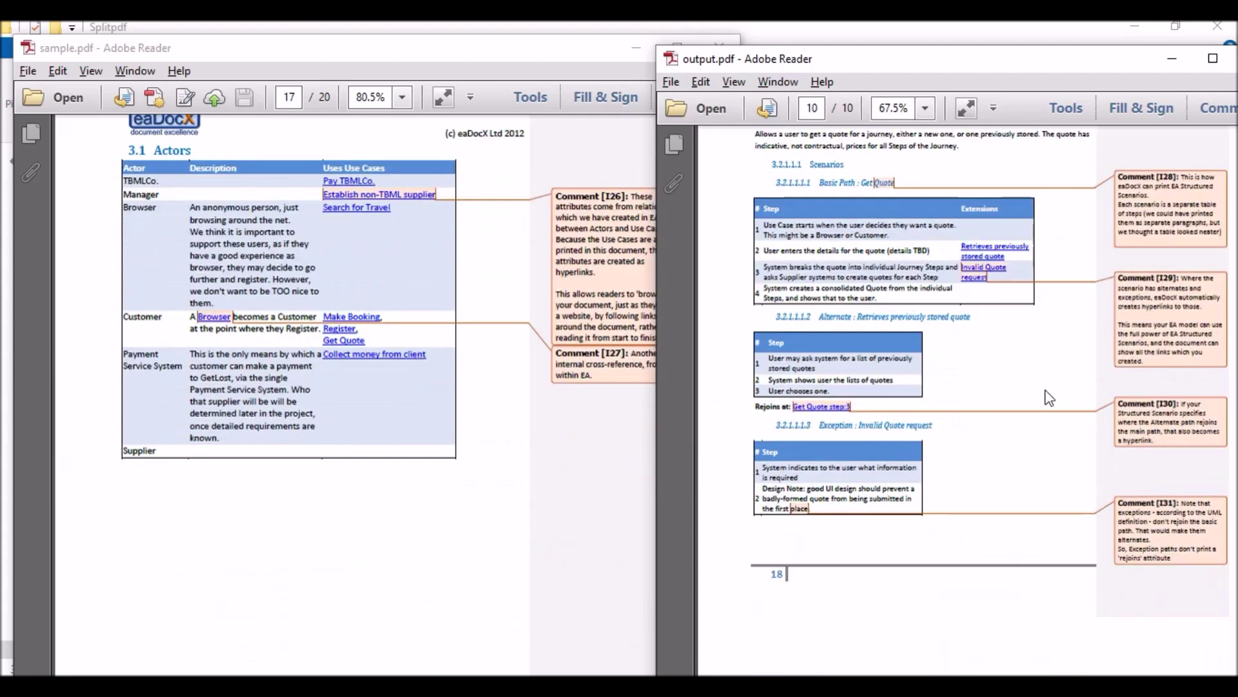
Drag the output.pdf window off its right-half snap after reaching its final page
drag(1095, 62, 822, 84)
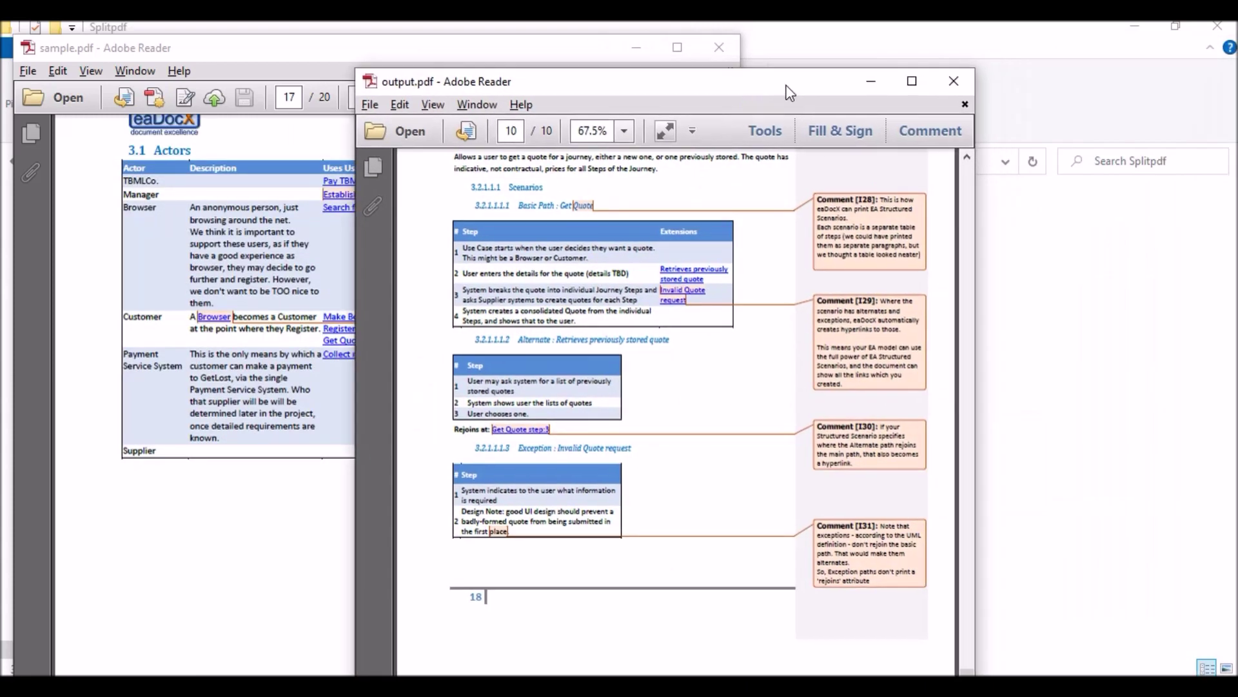
Close the output.pdf and sample.pdf windows and bring the splitpdf.py editor forward
click(947, 85)
click(722, 48)
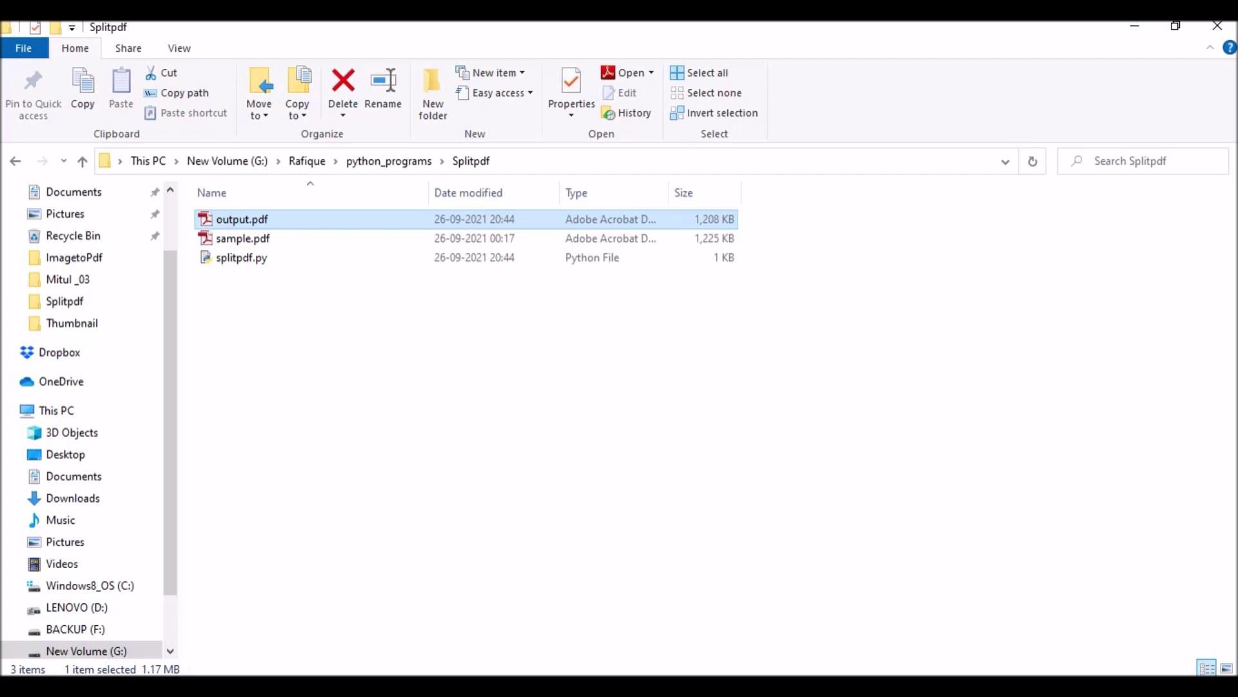
click(688, 647)
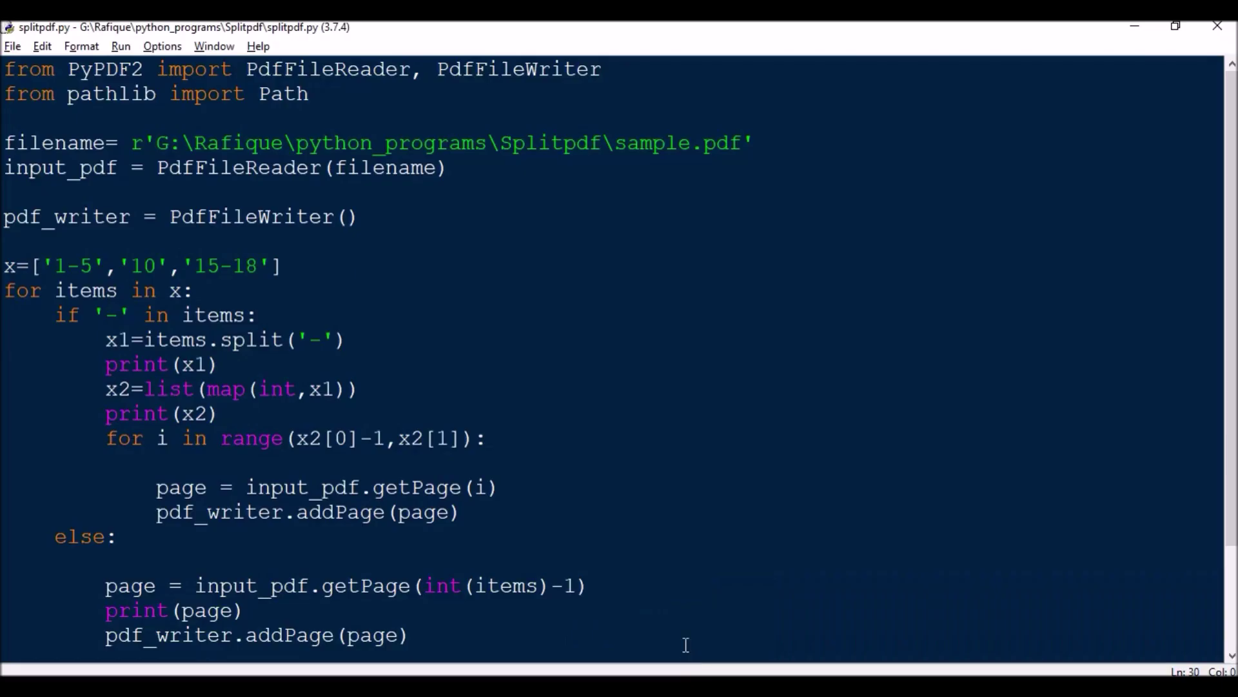